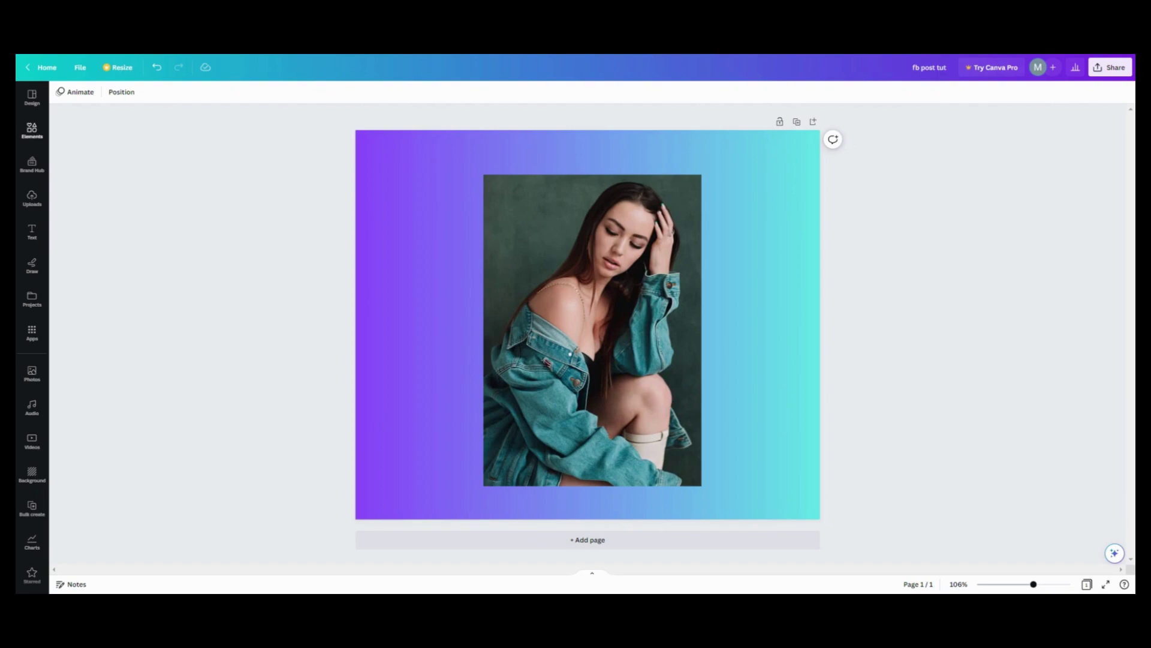
Find the frames collection by searching the Canva Assistant for "frames".
click(32, 131)
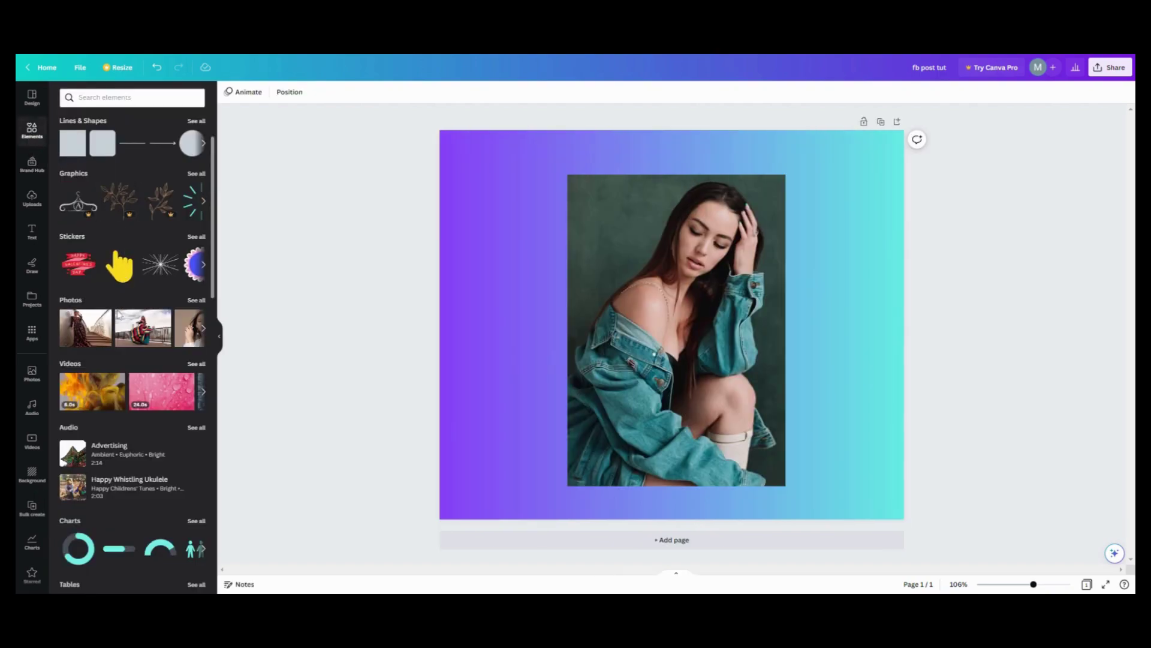
scroll(119, 309, down, 5)
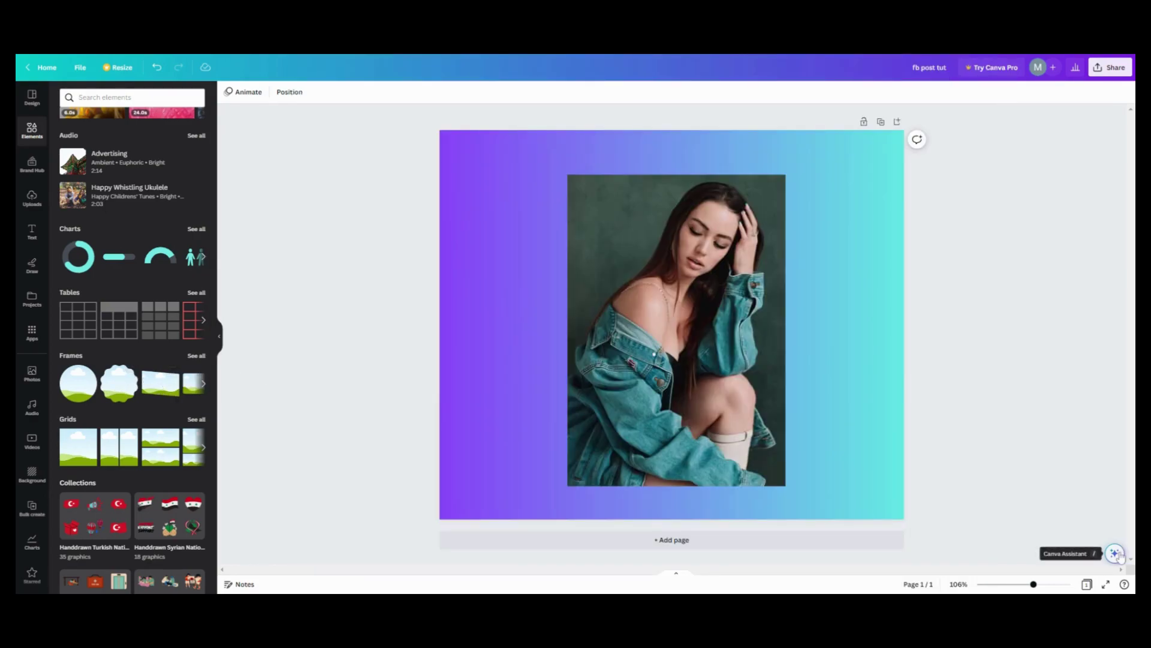
click(1114, 552)
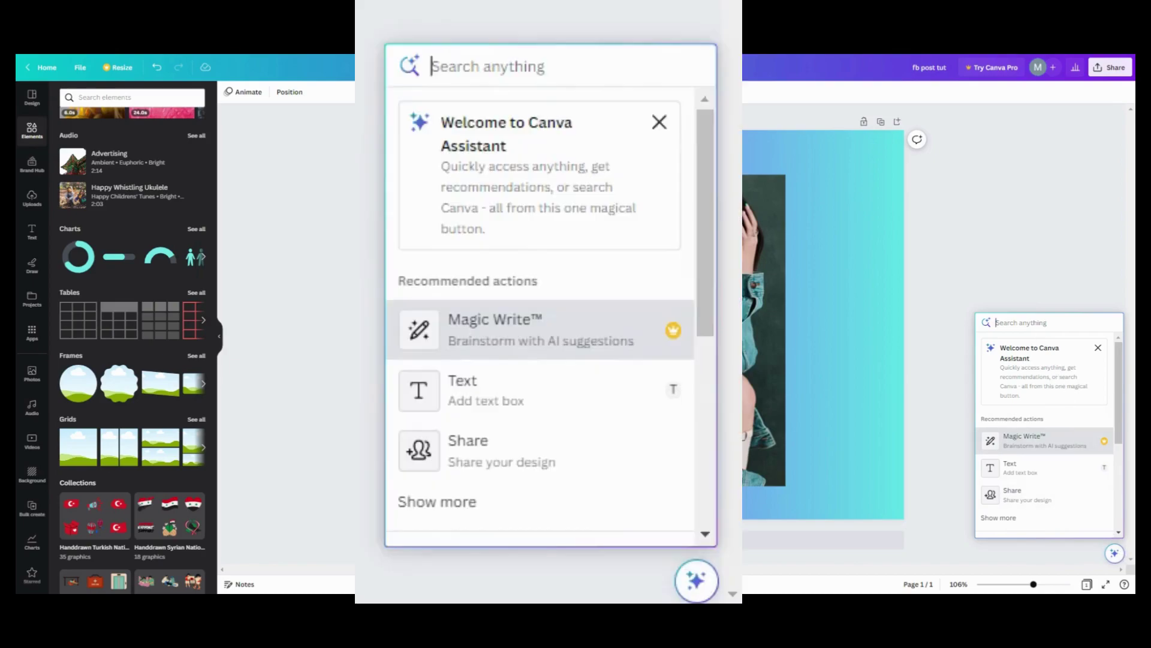
text(frames)
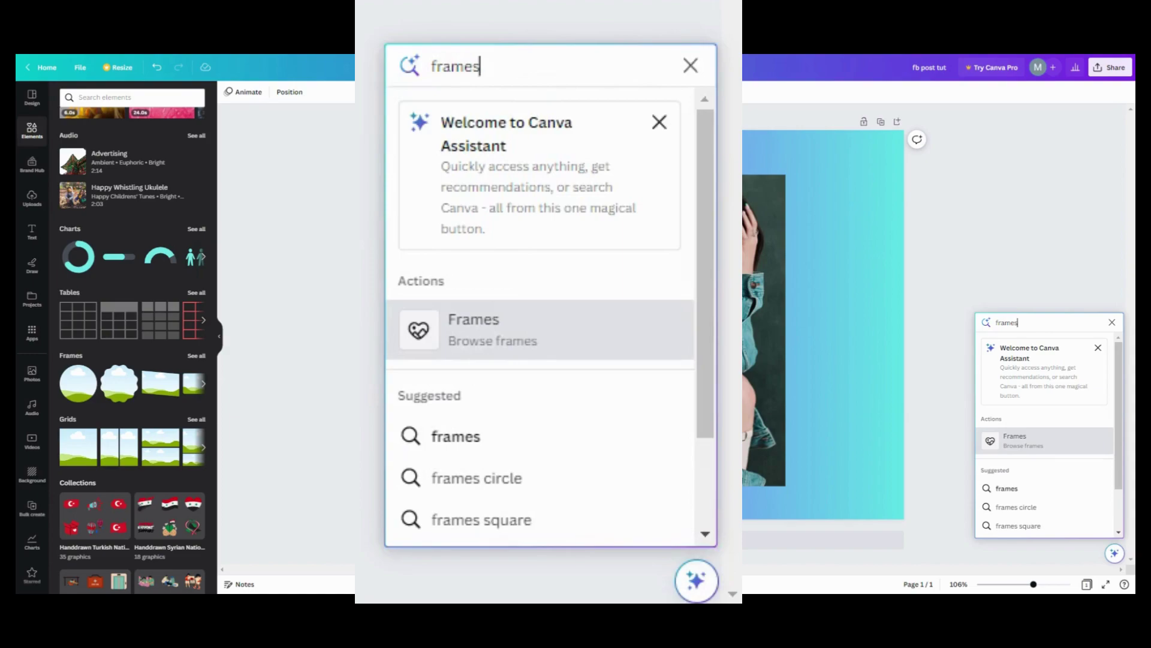
key(Return)
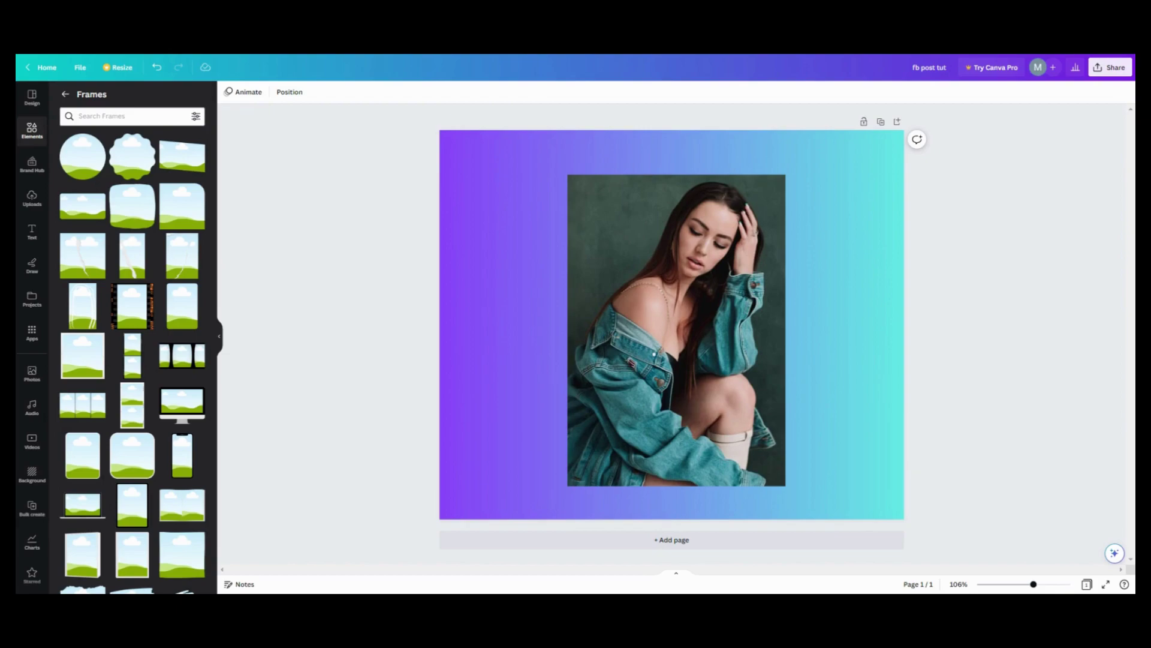
Add a circular frame to the page and fill it with the woman's photo, brought to the front.
click(82, 156)
click(739, 201)
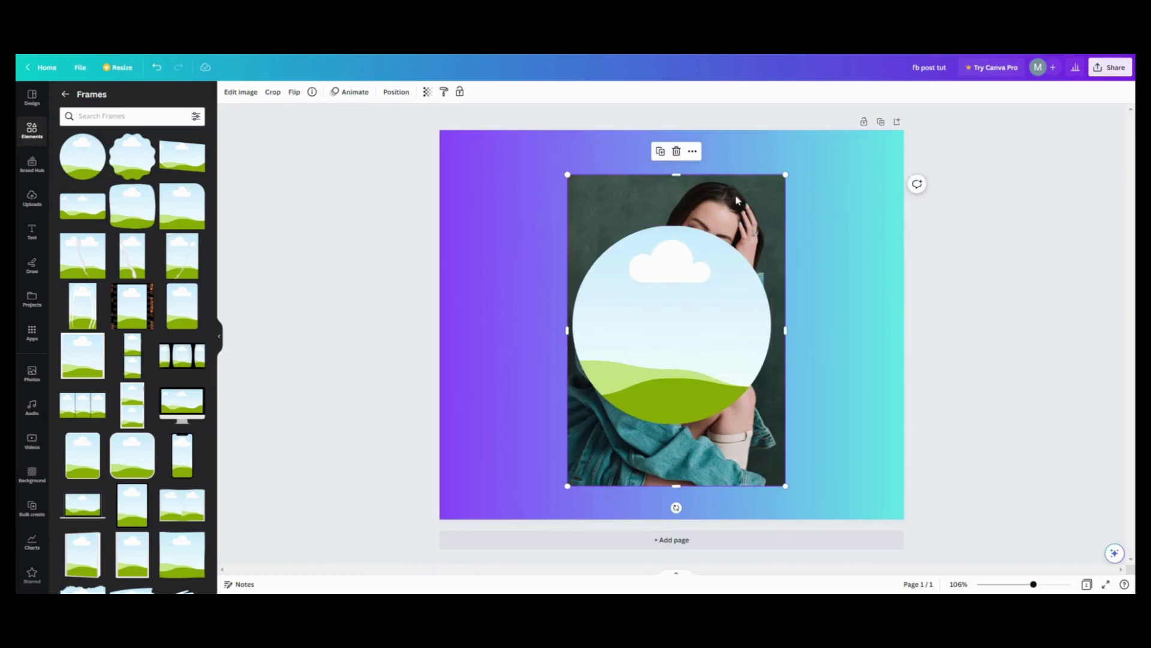
click(694, 152)
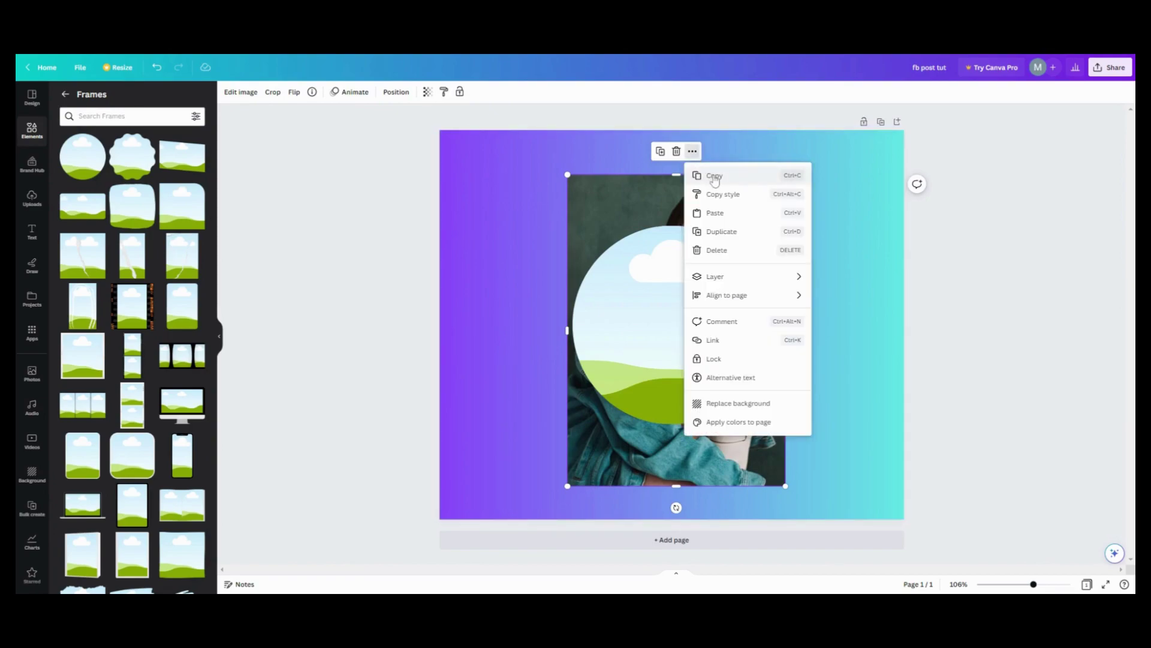
mouse_move(741, 277)
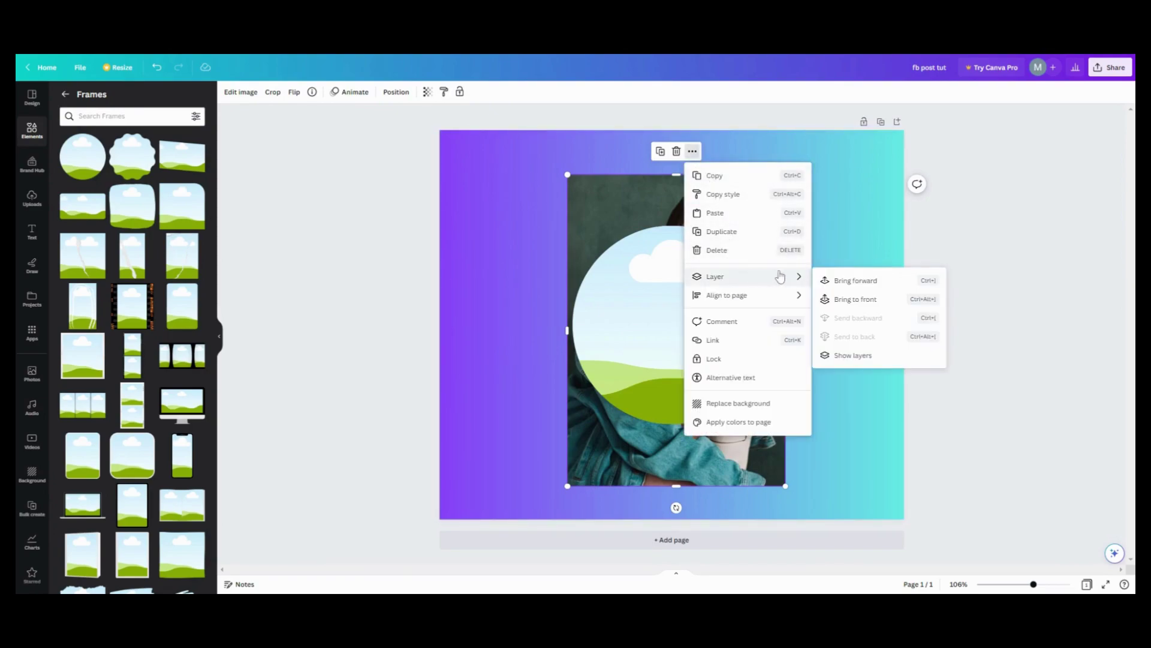
click(841, 298)
drag(749, 286, 660, 324)
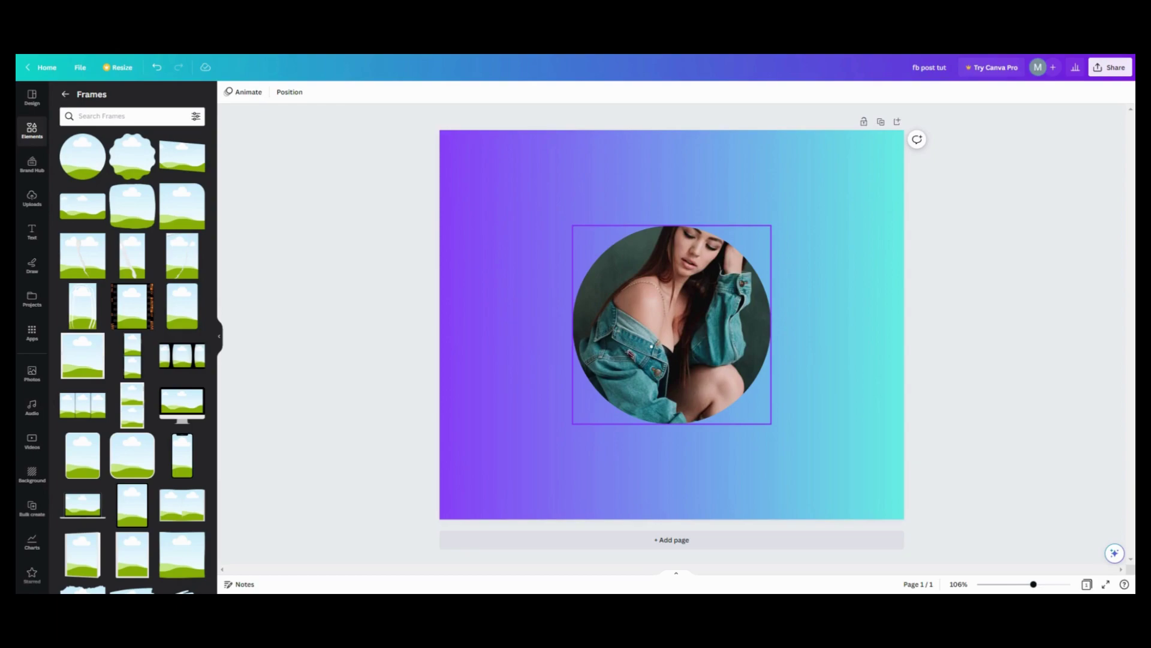
Enlarge and reposition the photo inside the circular frame so the woman's face and raised arm are centred.
double_click(656, 322)
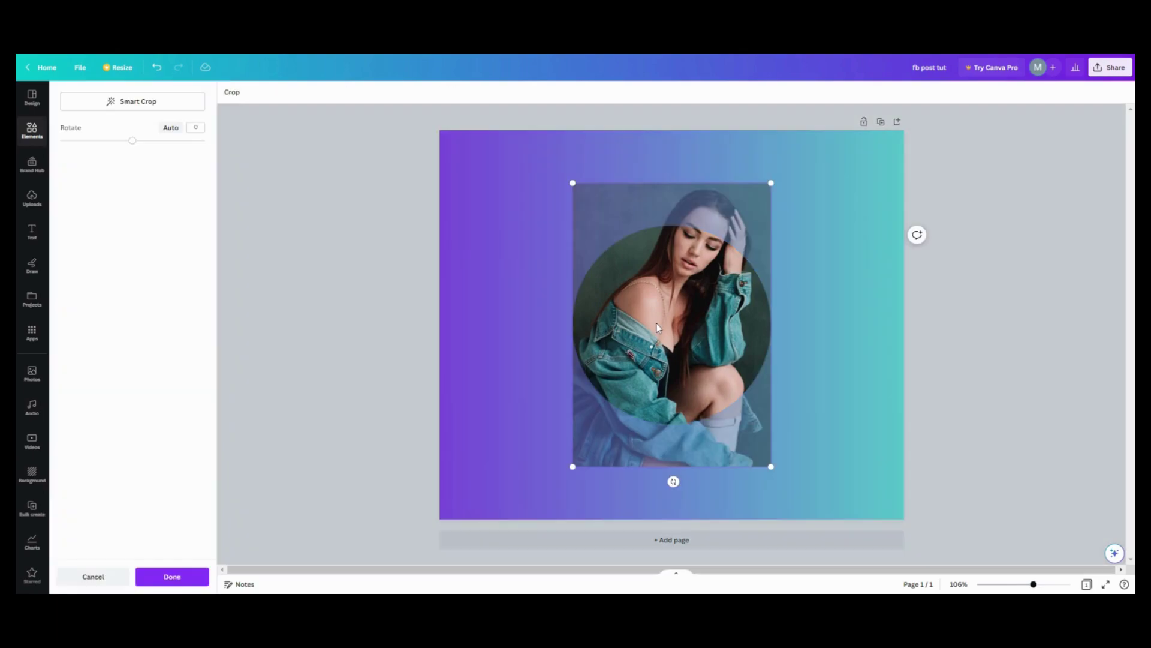
drag(657, 322, 659, 364)
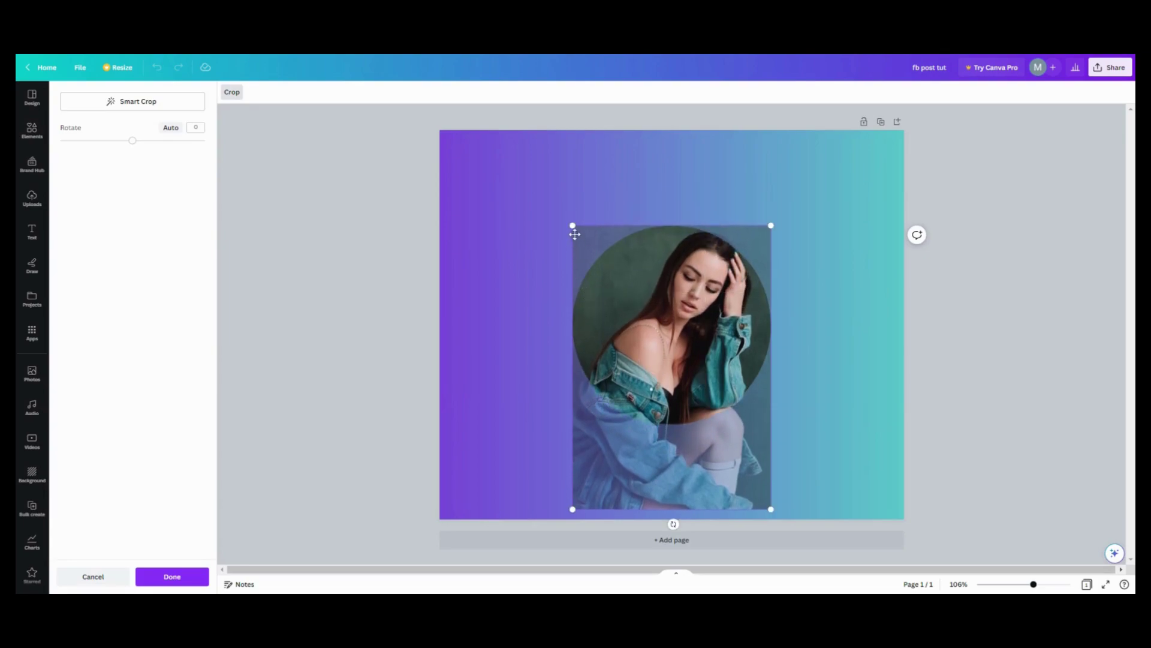
drag(573, 225, 458, 213)
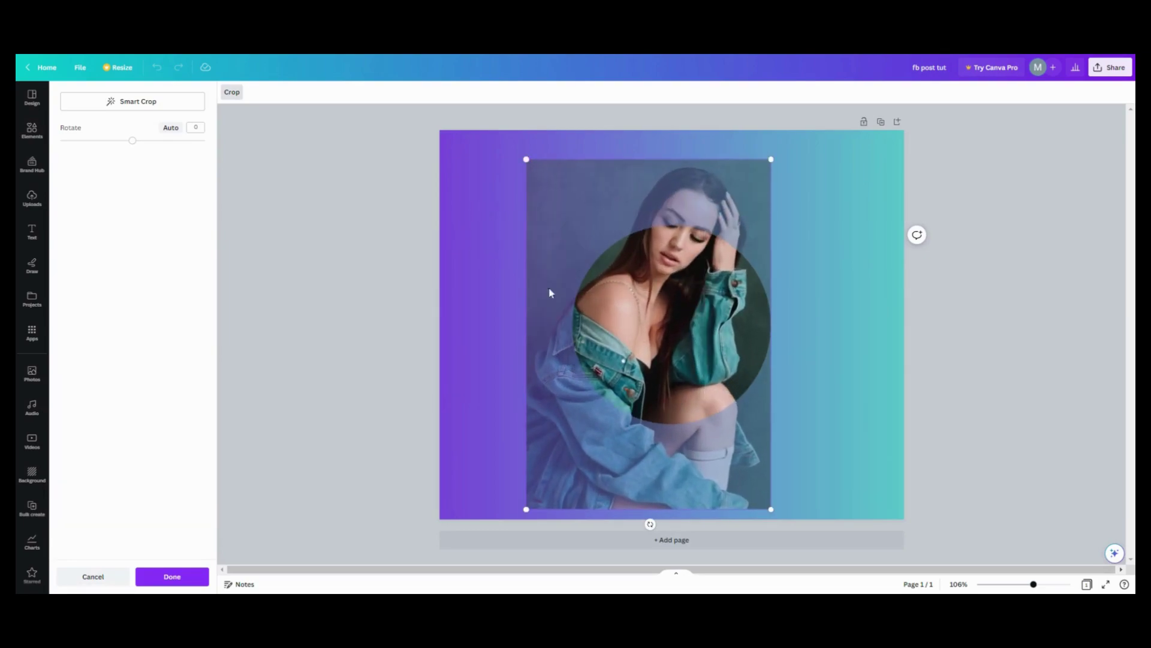
drag(684, 321, 669, 374)
click(862, 347)
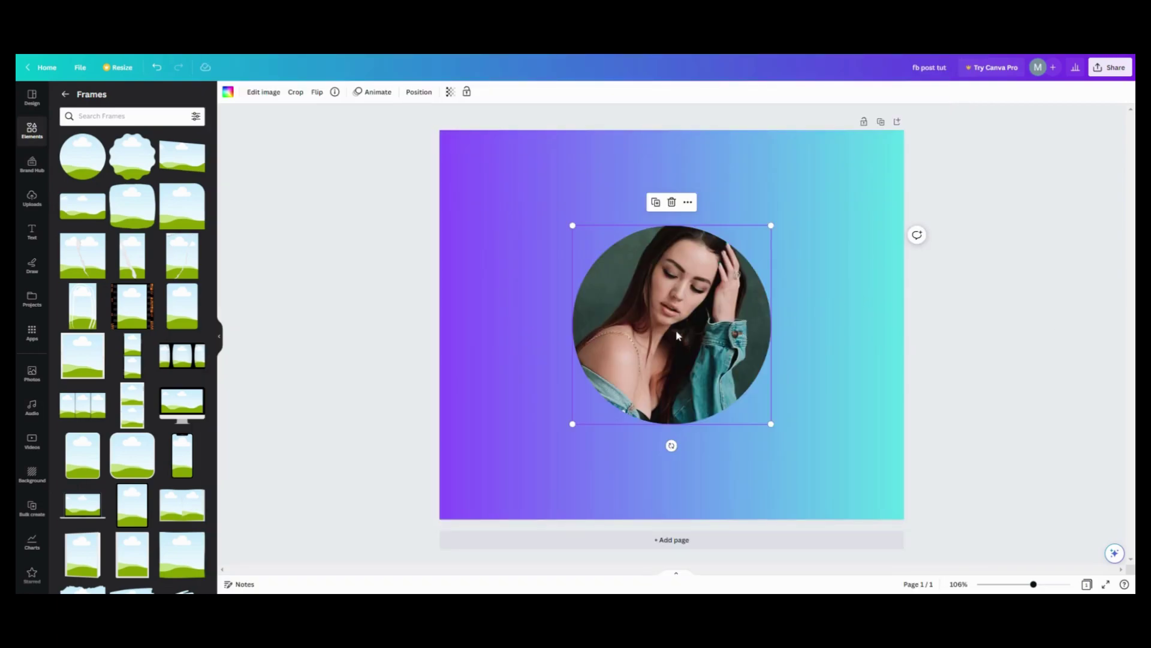
Move the circular photo frame around the page, then delete the frame together with its image.
drag(675, 334, 594, 294)
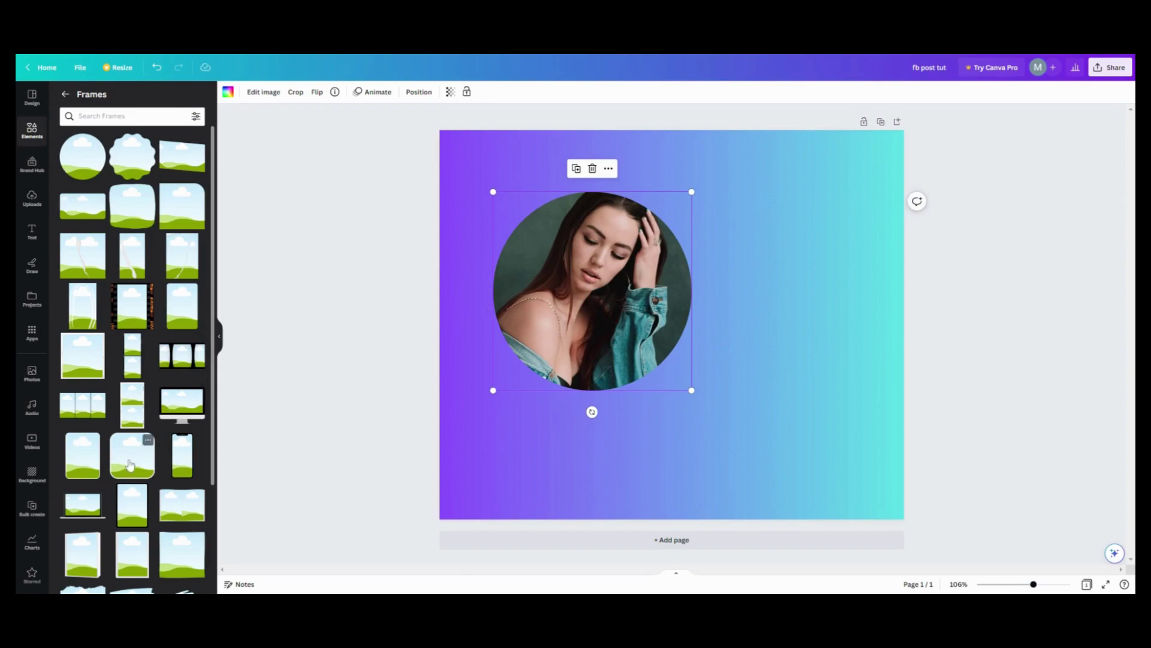
scroll(128, 474, down, 5)
scroll(128, 480, down, 3)
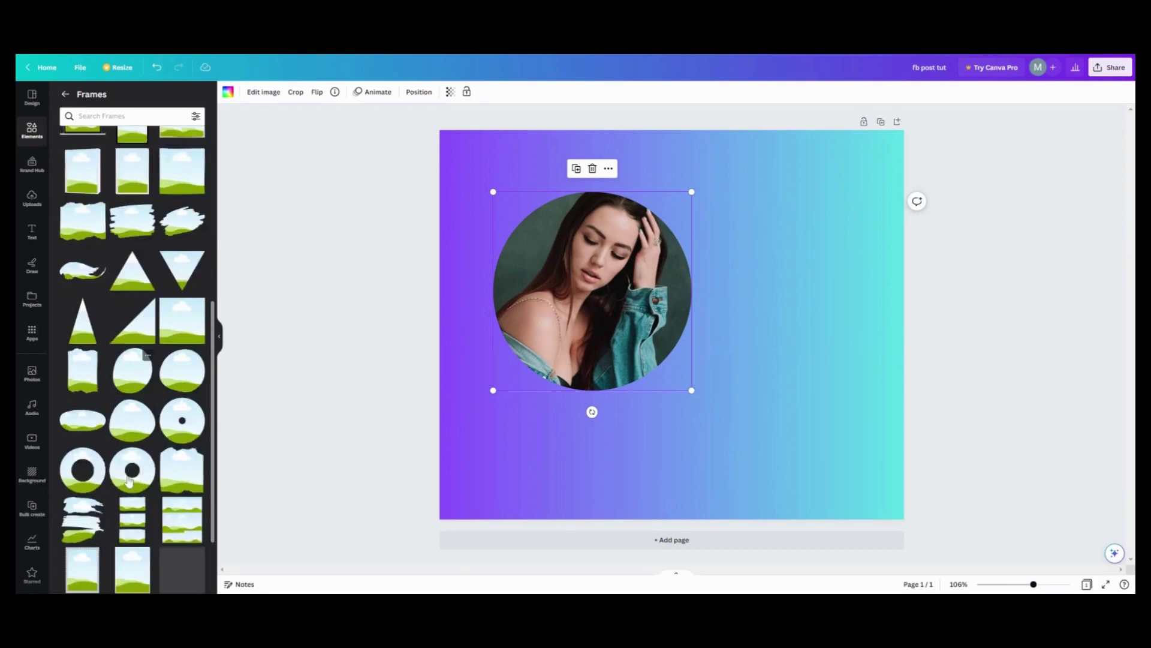
drag(548, 334, 595, 362)
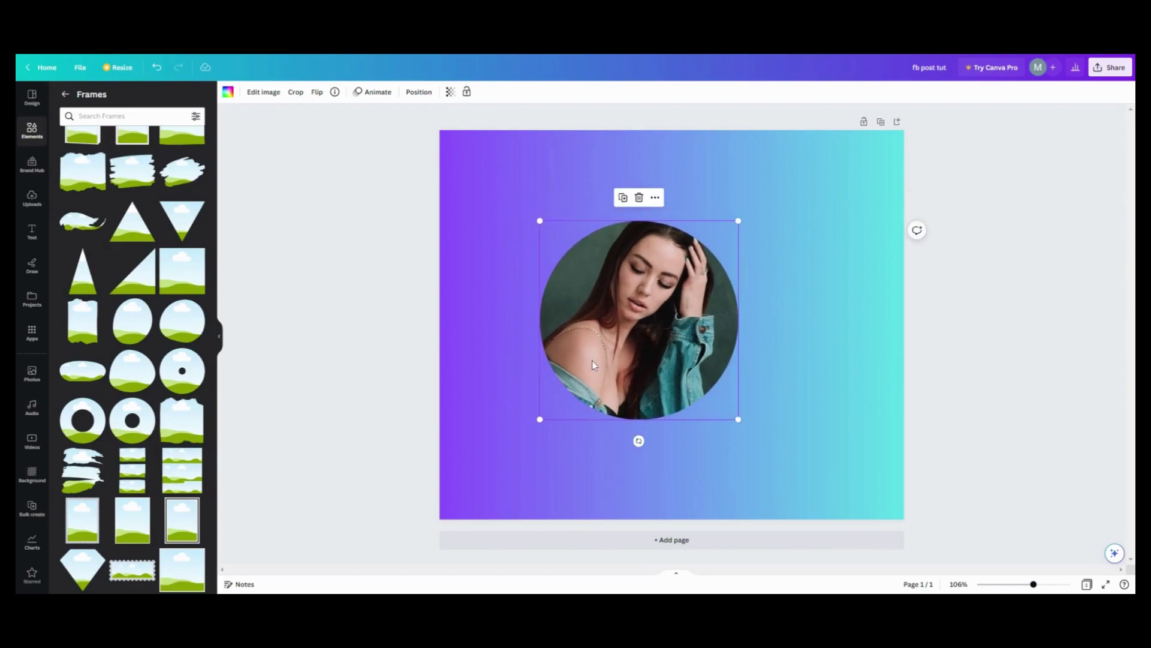
click(639, 198)
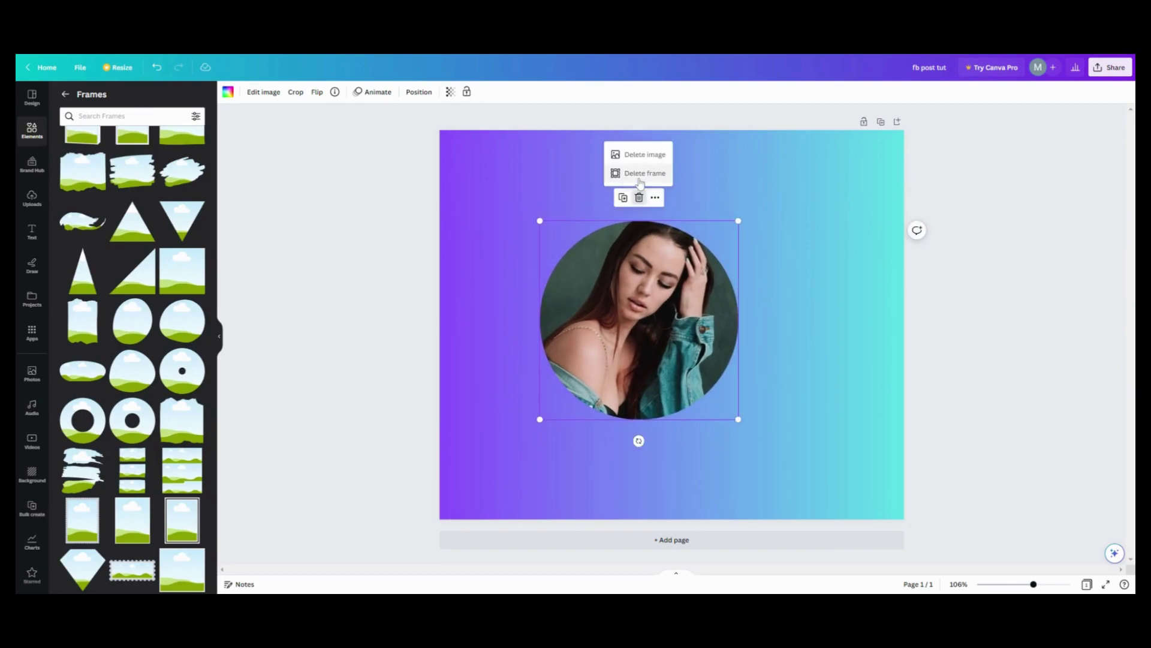
click(640, 174)
Add the rectangular frame with slanted upper and lower edges to the page.
scroll(138, 363, up, 4)
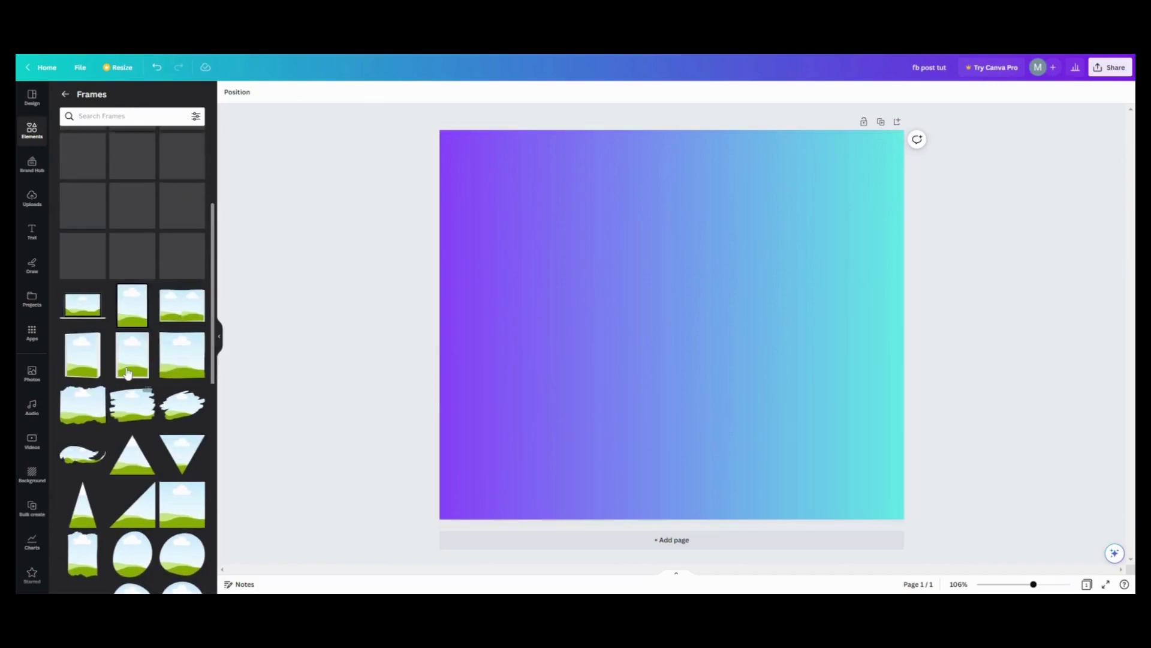
scroll(127, 372, up, 3)
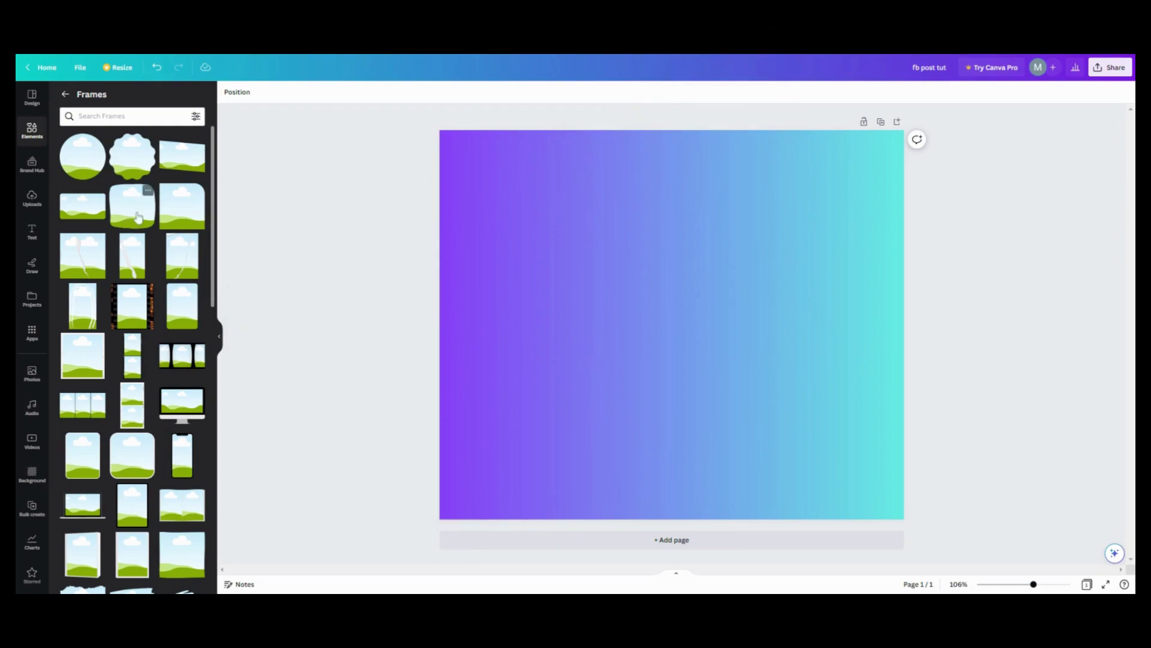
click(173, 169)
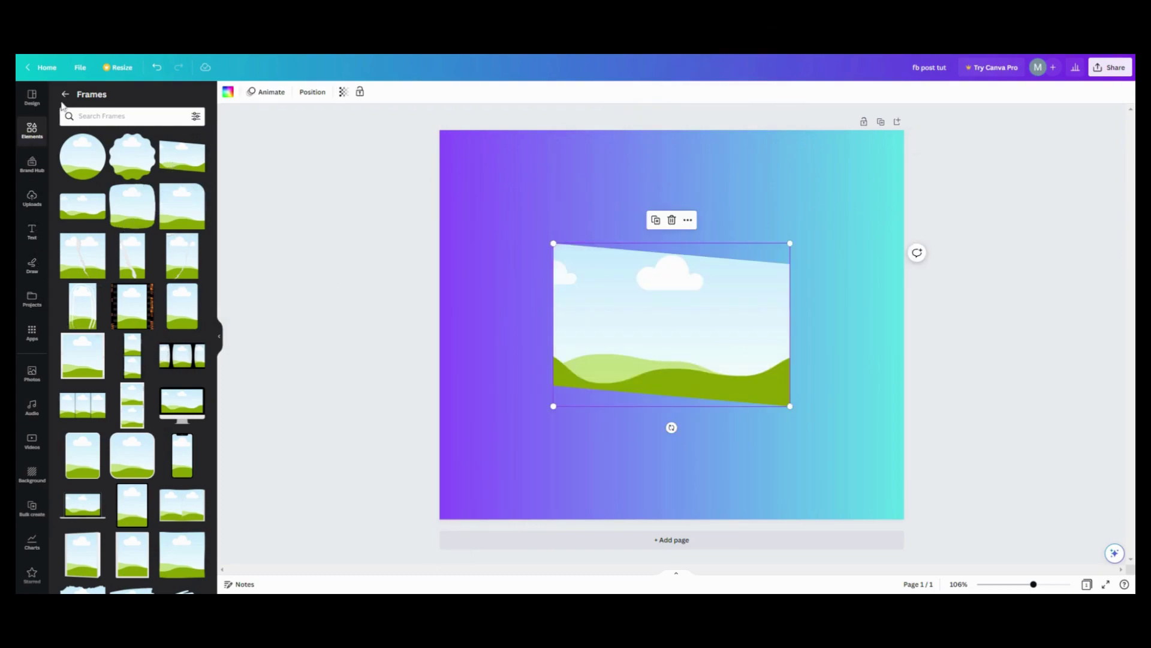
Add the recently used photo of the woman in the denim jacket and drop it into the slanted frame.
click(64, 94)
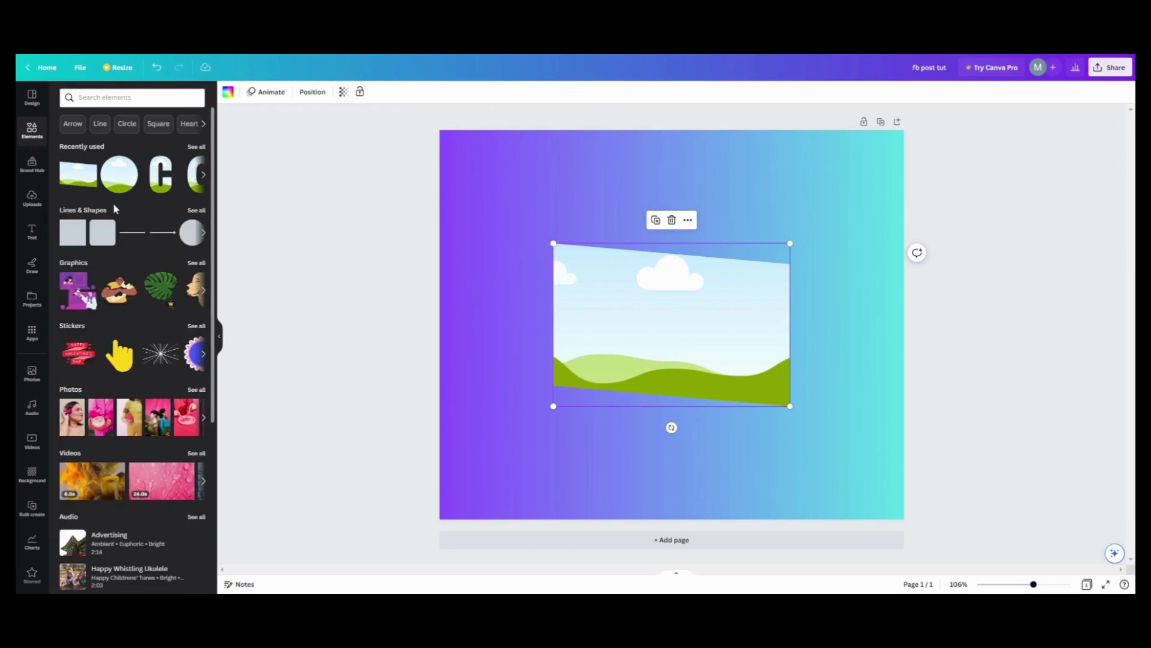
scroll(116, 209, down, 3)
click(33, 378)
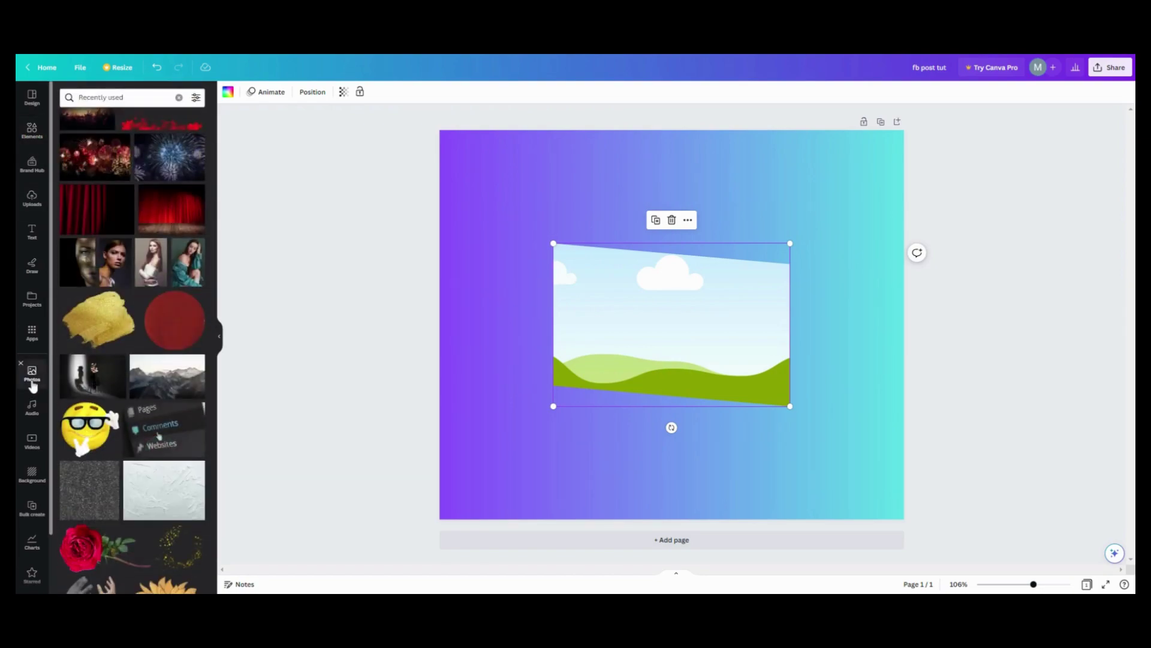
click(187, 263)
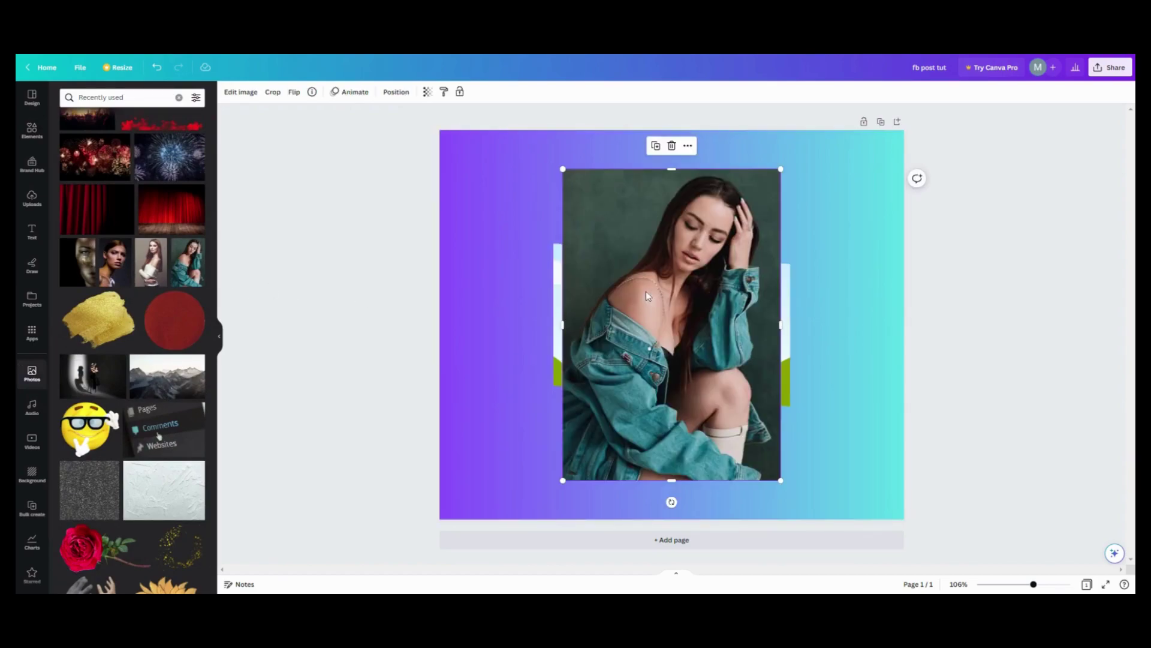
drag(668, 283, 585, 310)
click(494, 331)
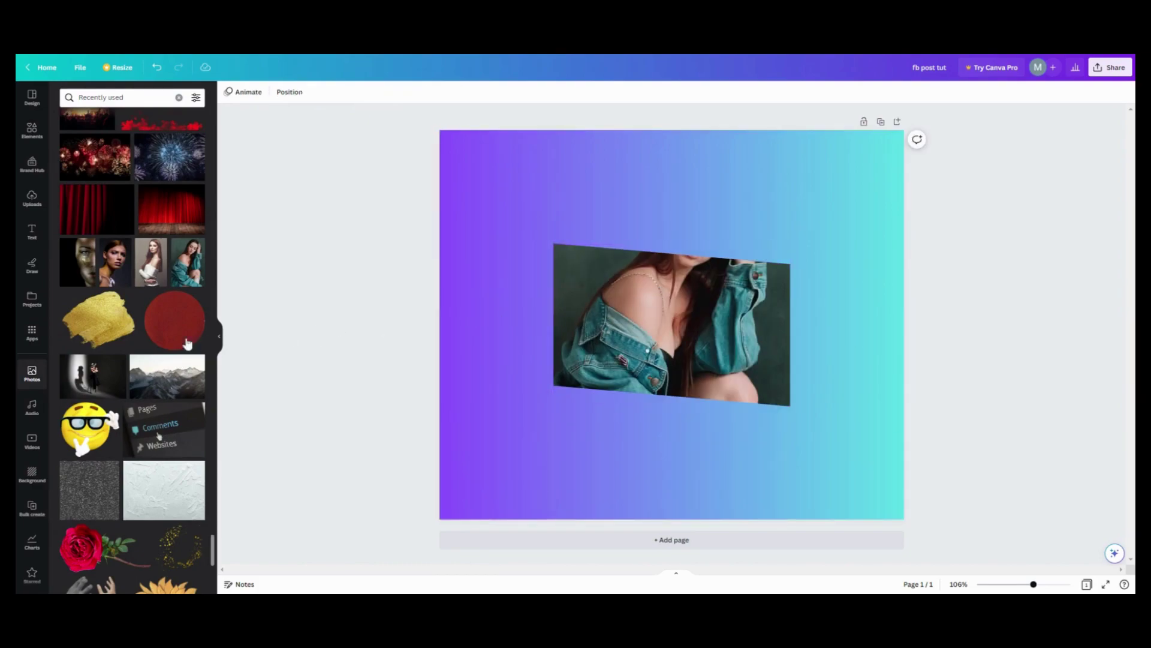
Lock the slanted frame containing the photo in place.
click(639, 313)
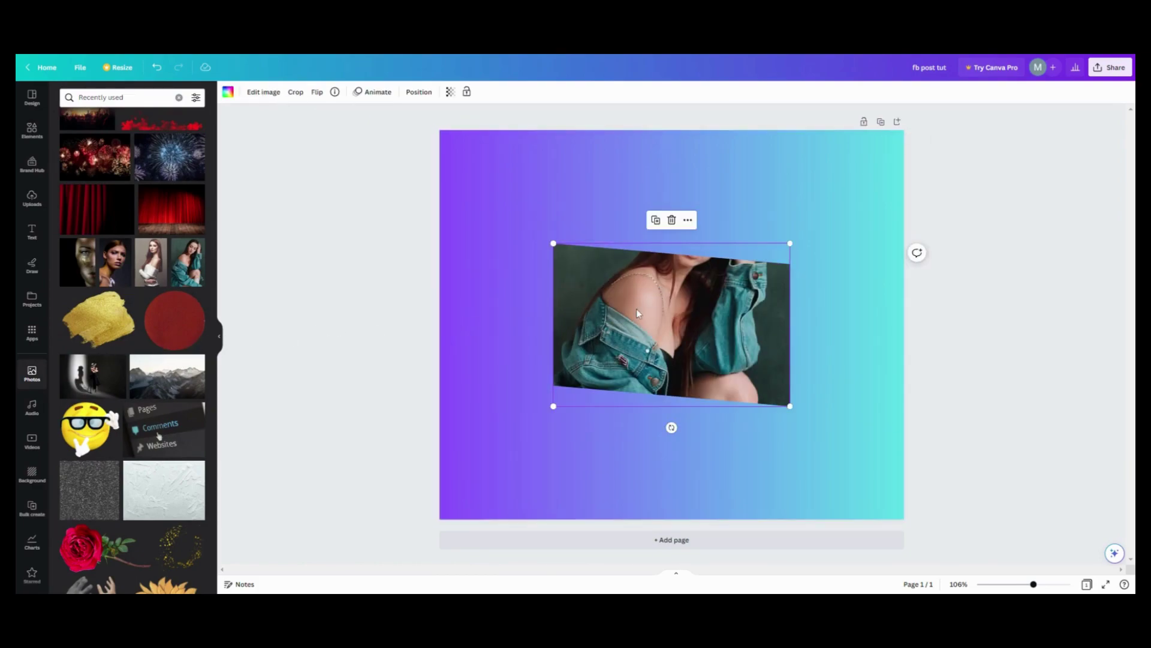
click(688, 219)
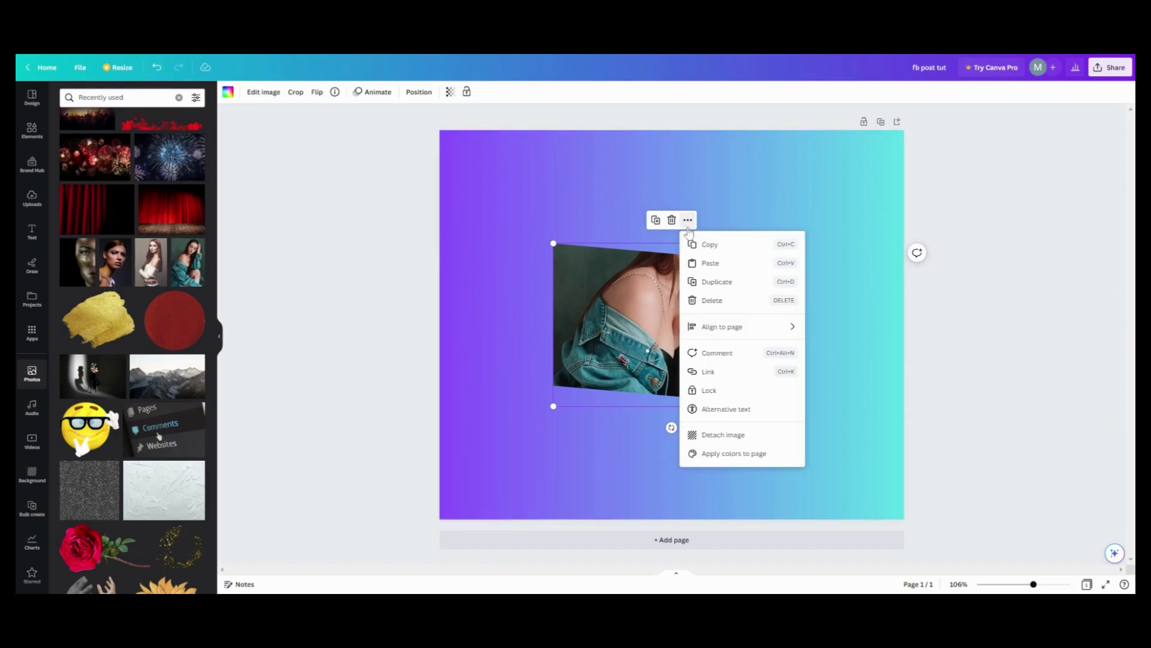
click(721, 392)
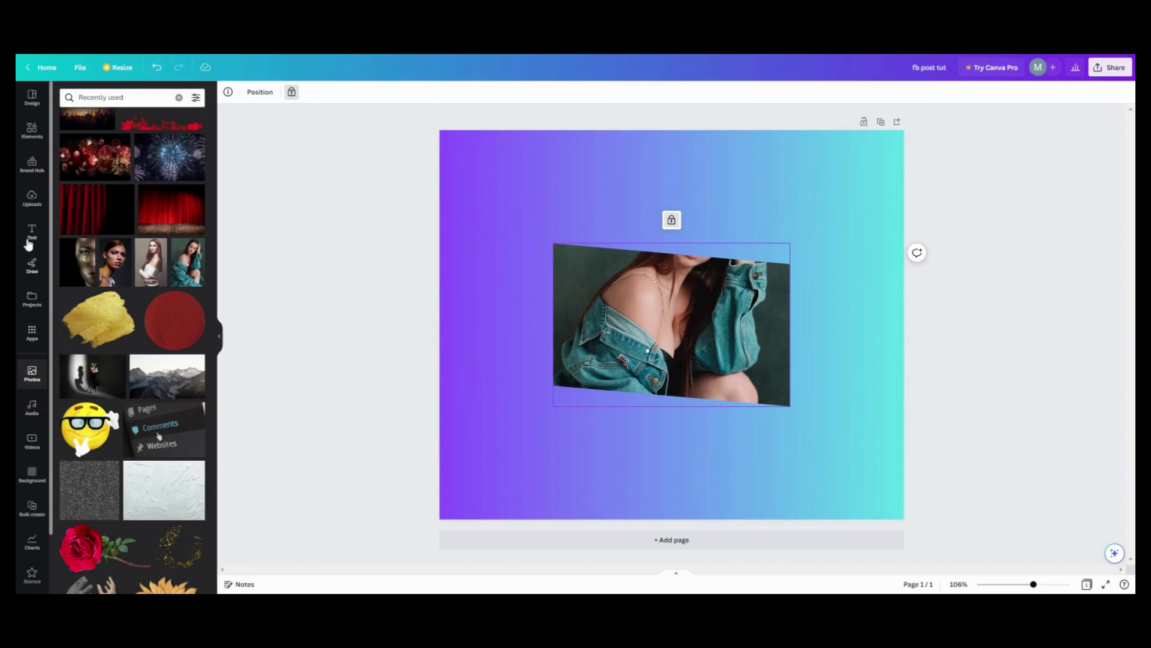
Add the uploaded background-free cutout of the woman and place it over the matching figure in the frame.
click(33, 202)
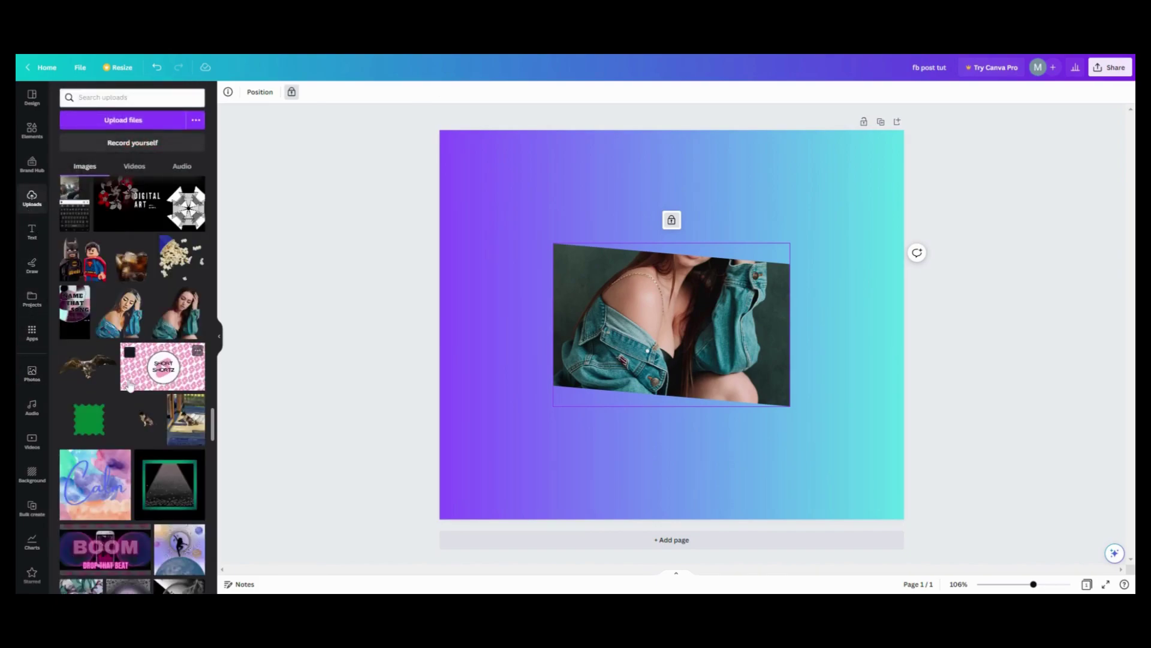
drag(180, 318, 447, 260)
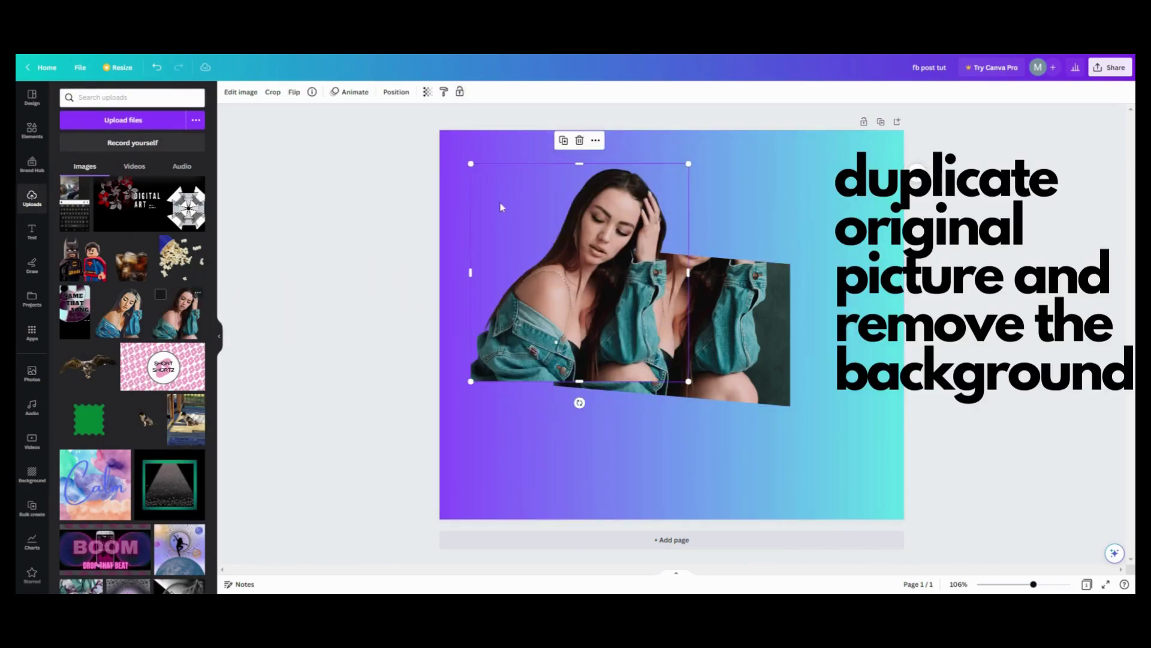
drag(567, 300, 670, 297)
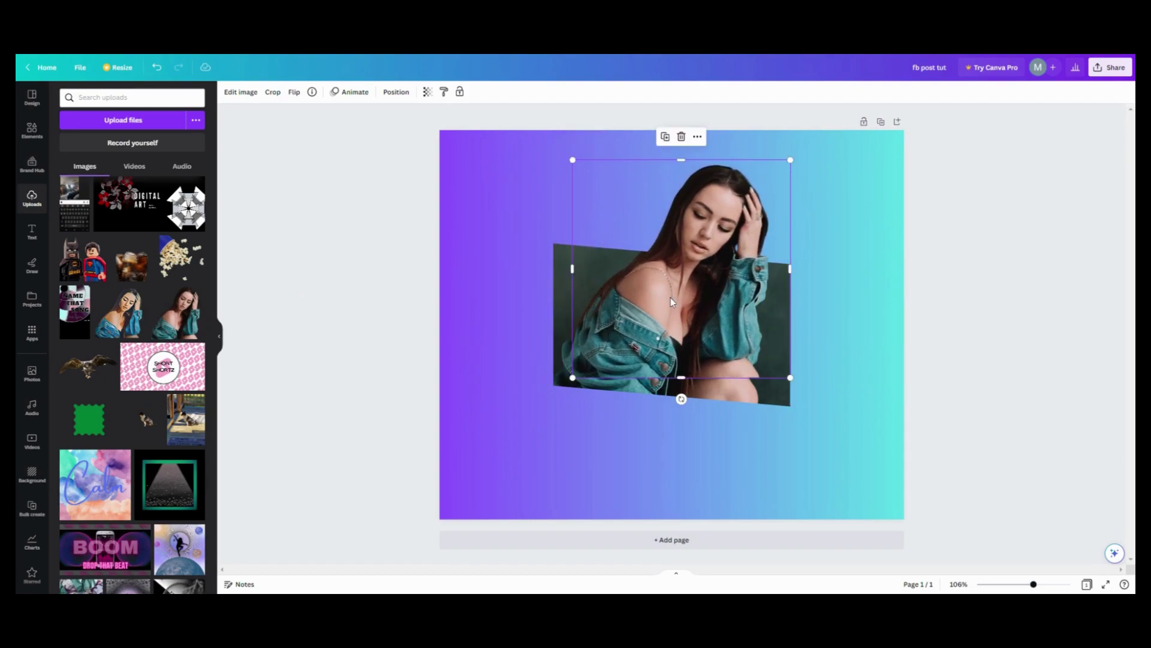
Nudge and slightly enlarge the cutout so it lines up with the framed photo underneath.
click(527, 348)
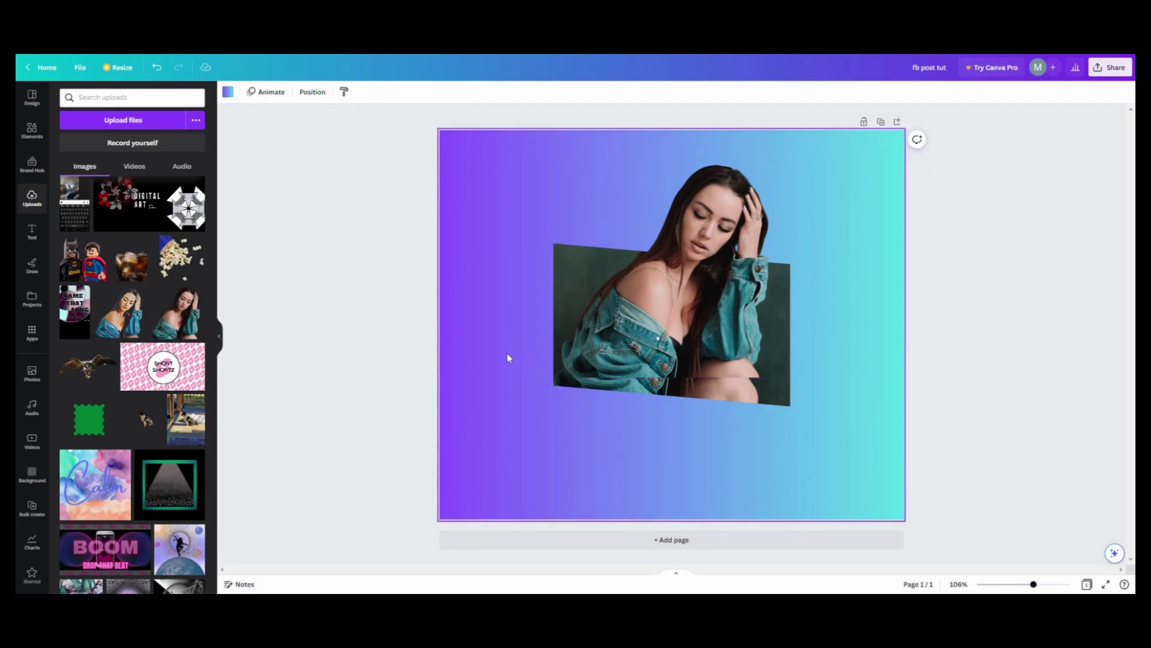
click(616, 337)
drag(614, 337, 606, 336)
drag(781, 380, 788, 390)
Crop the cutout's lower part up to just below the woman's chin and fine-tune its size to match the framed photo.
drag(676, 391, 688, 246)
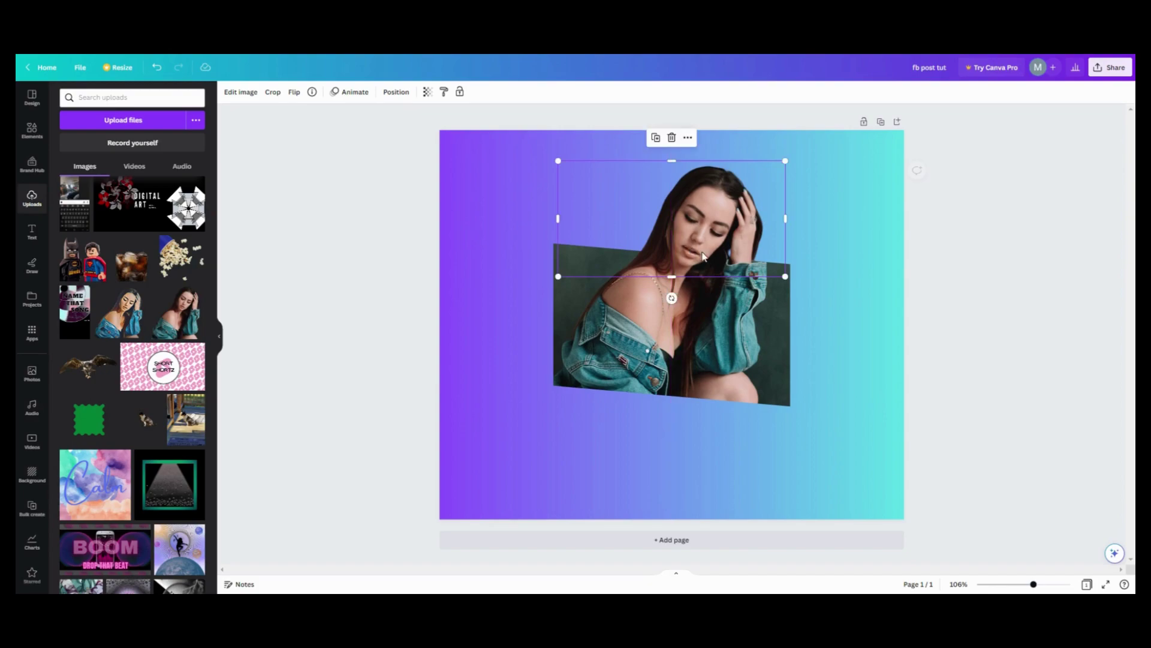
drag(788, 278, 793, 280)
click(829, 322)
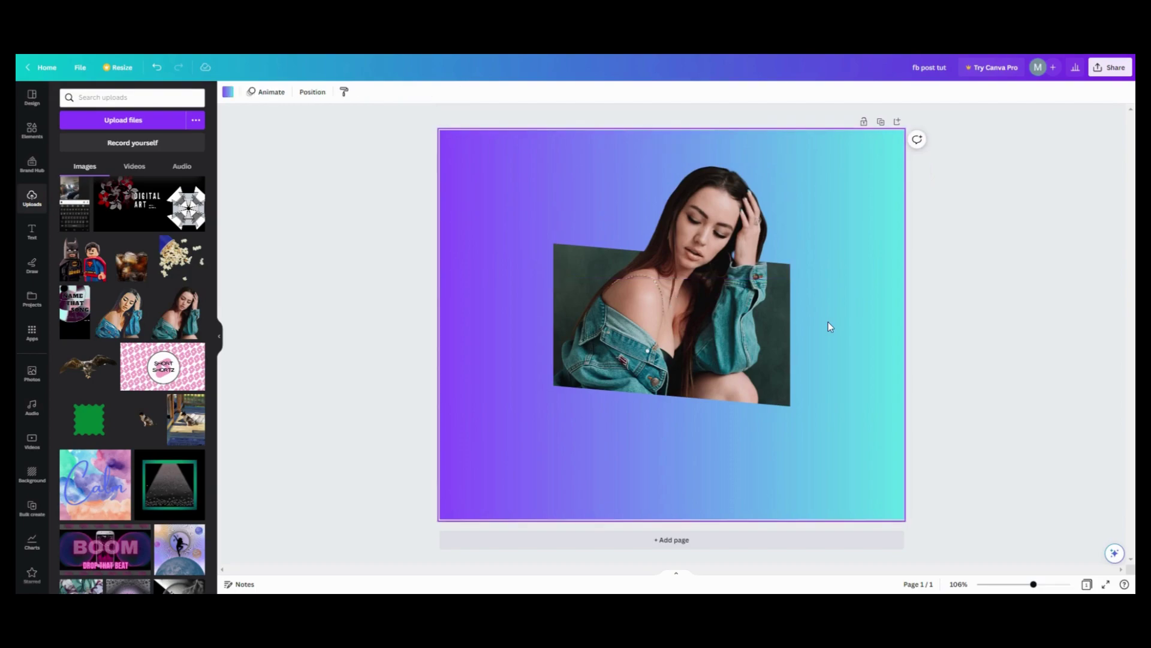
click(695, 273)
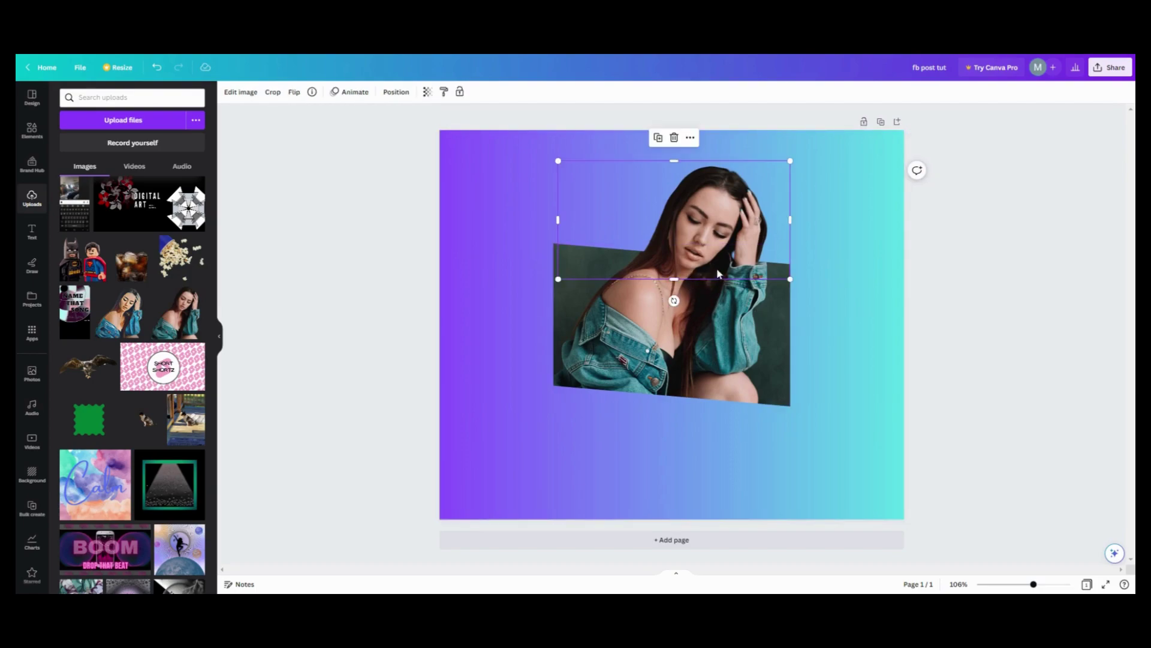
drag(790, 280, 788, 279)
click(848, 325)
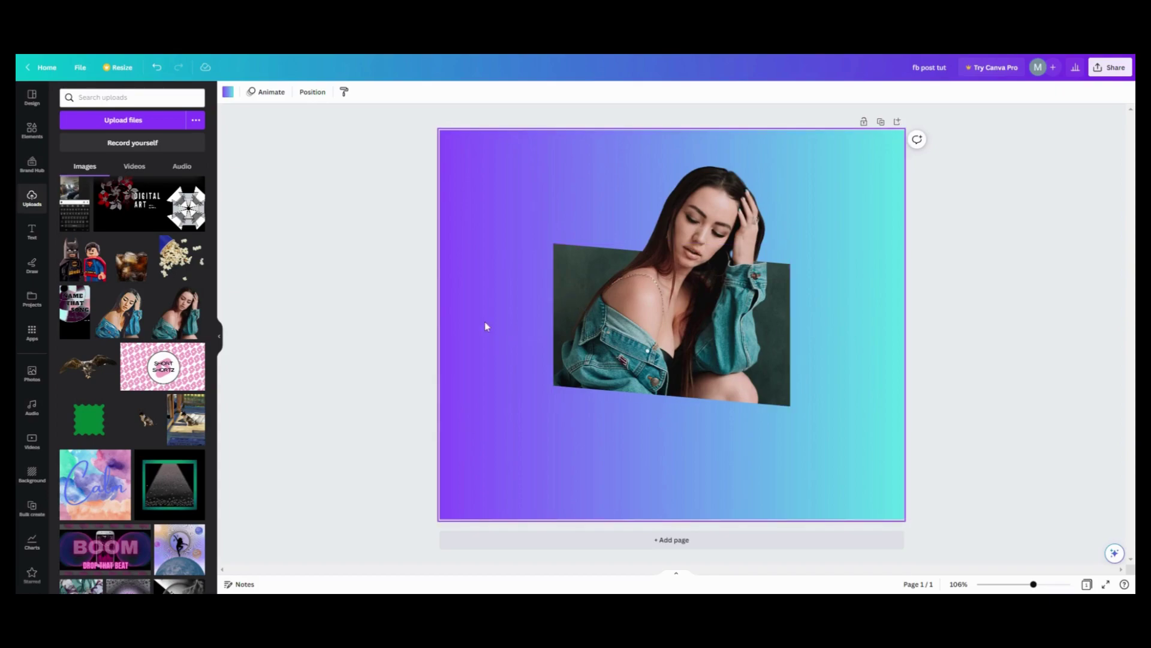
Fine-tune the size and position of the woman's cutout so it blends with the framed photo underneath.
click(665, 257)
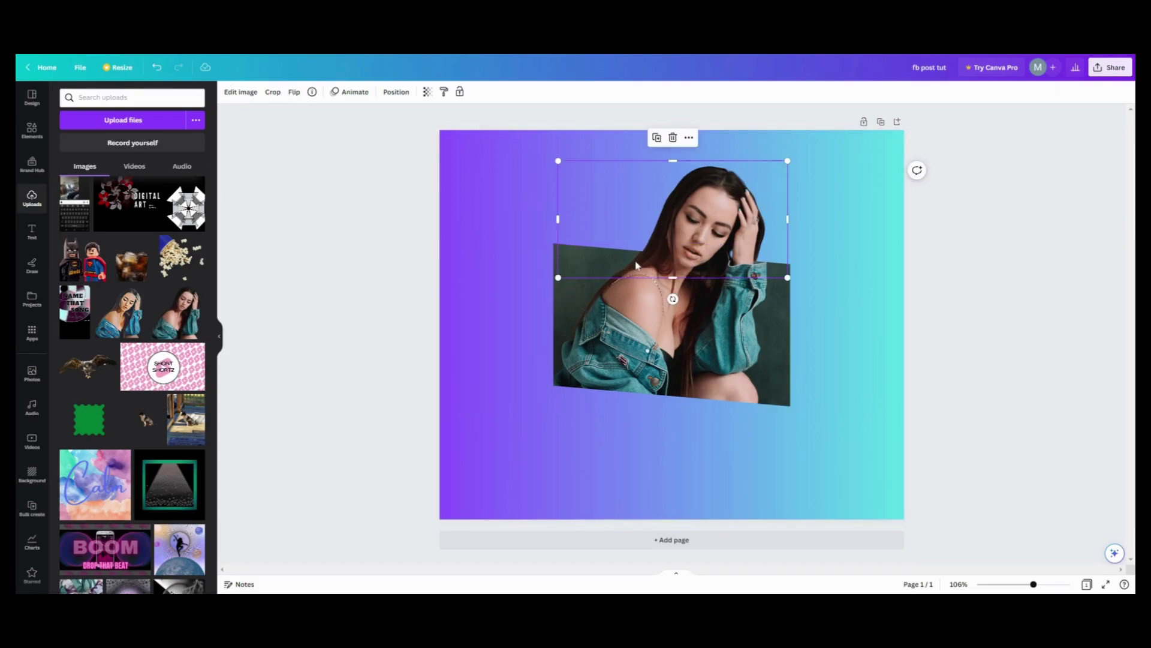
drag(557, 280, 554, 280)
click(449, 331)
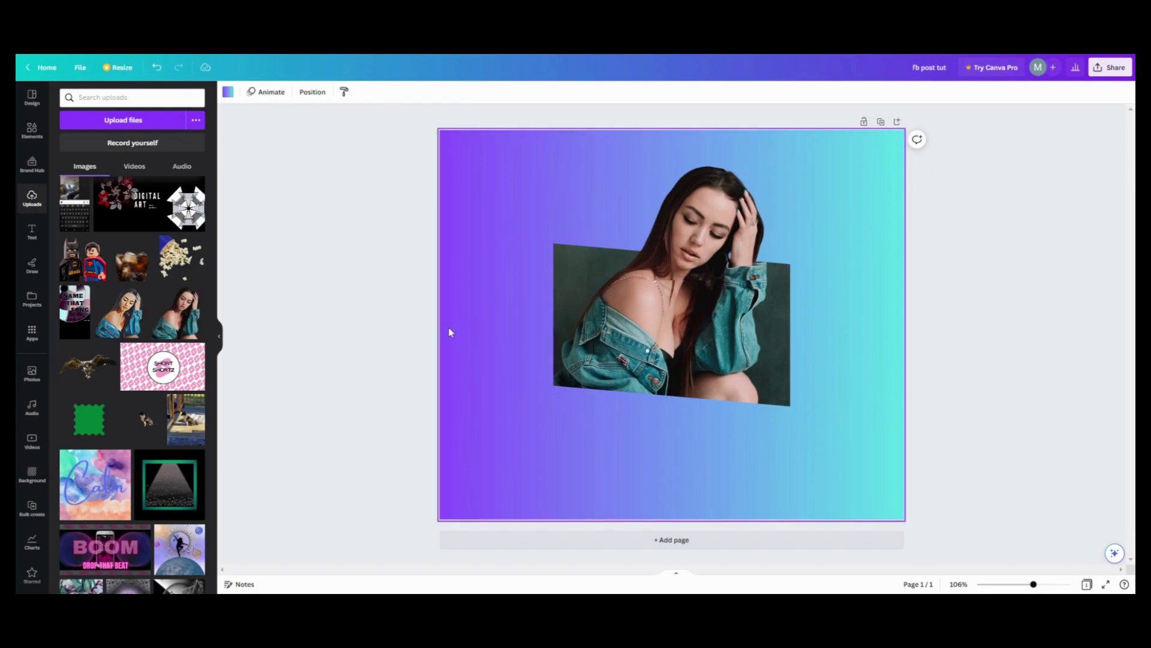
click(676, 275)
drag(677, 277, 679, 277)
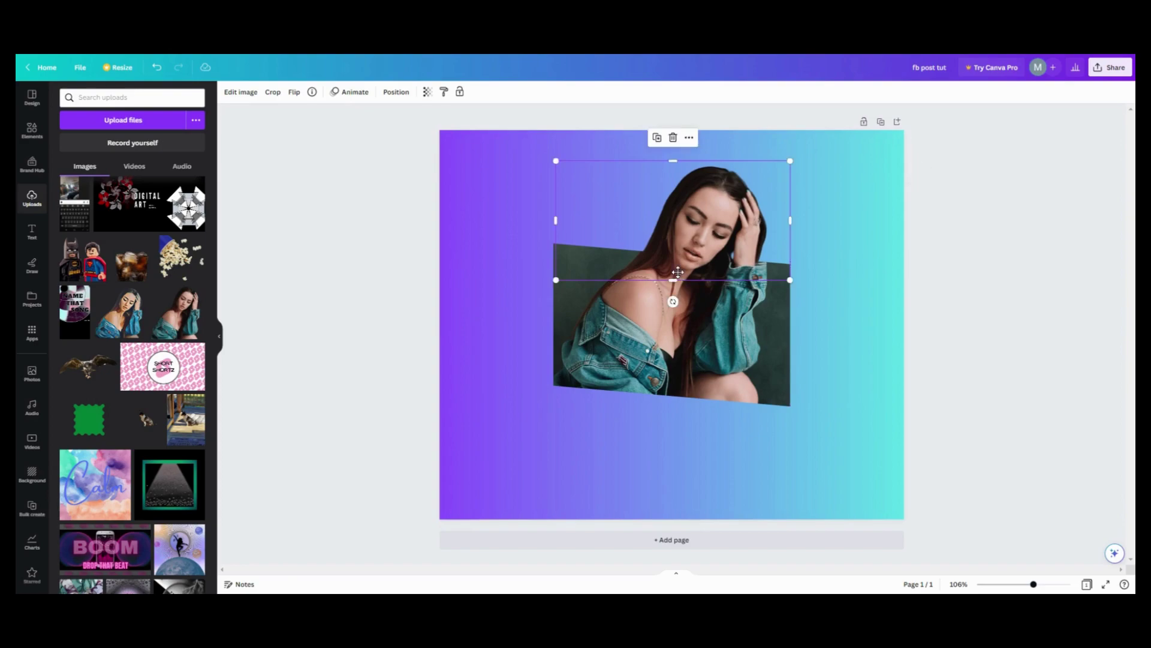
click(511, 375)
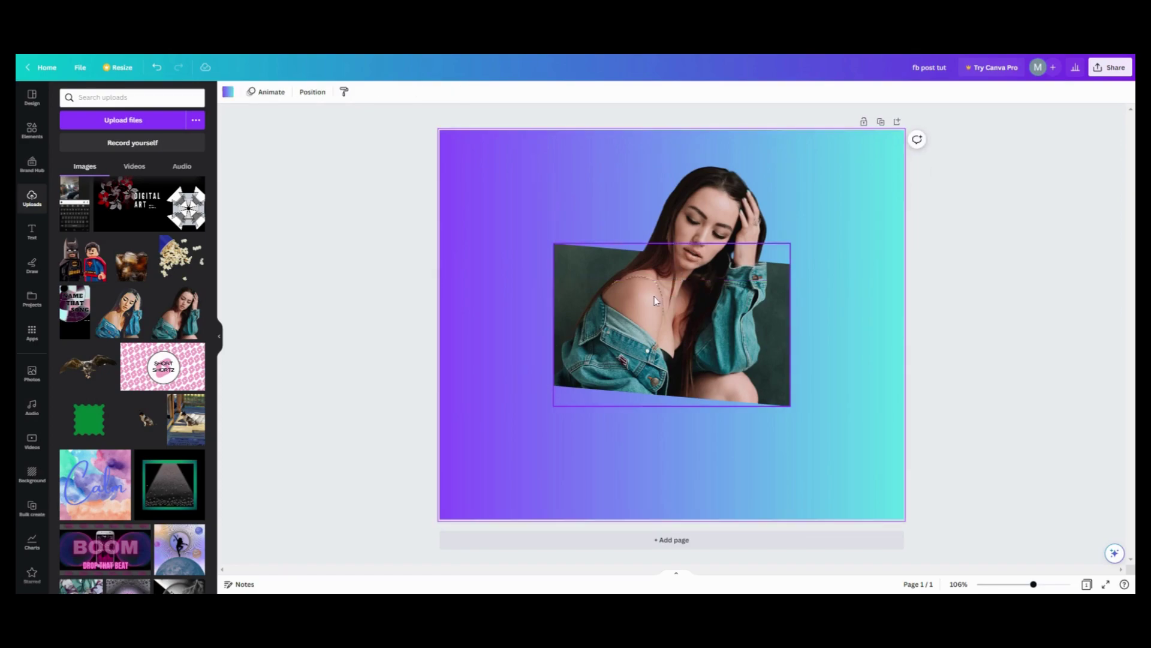
click(692, 267)
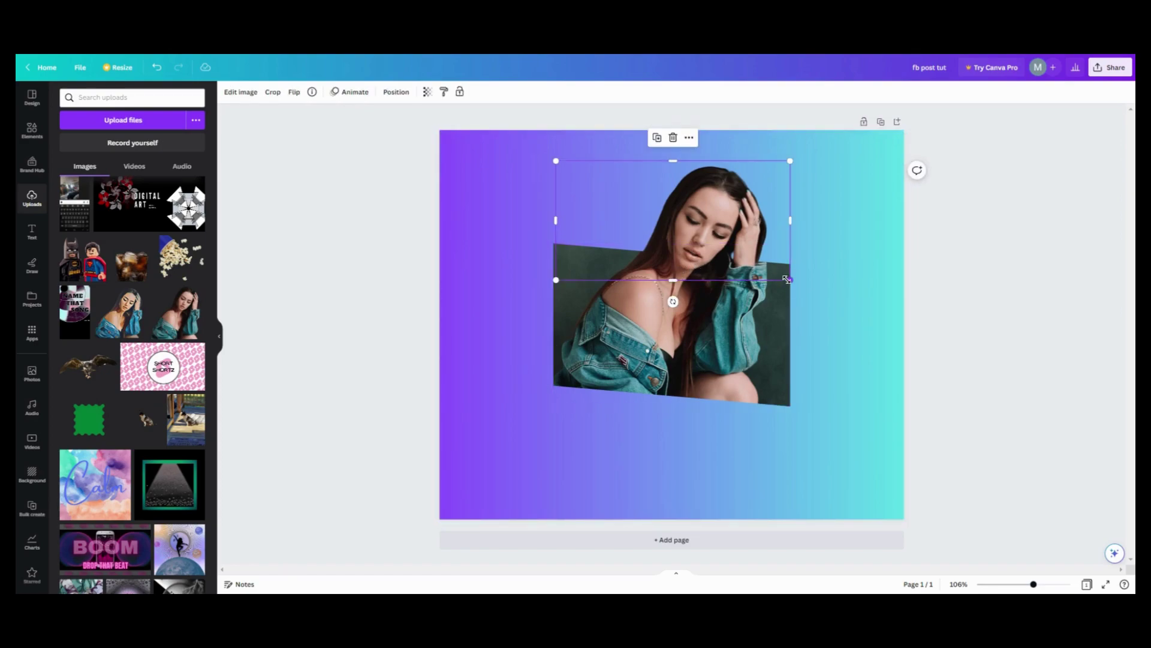
drag(786, 280, 782, 282)
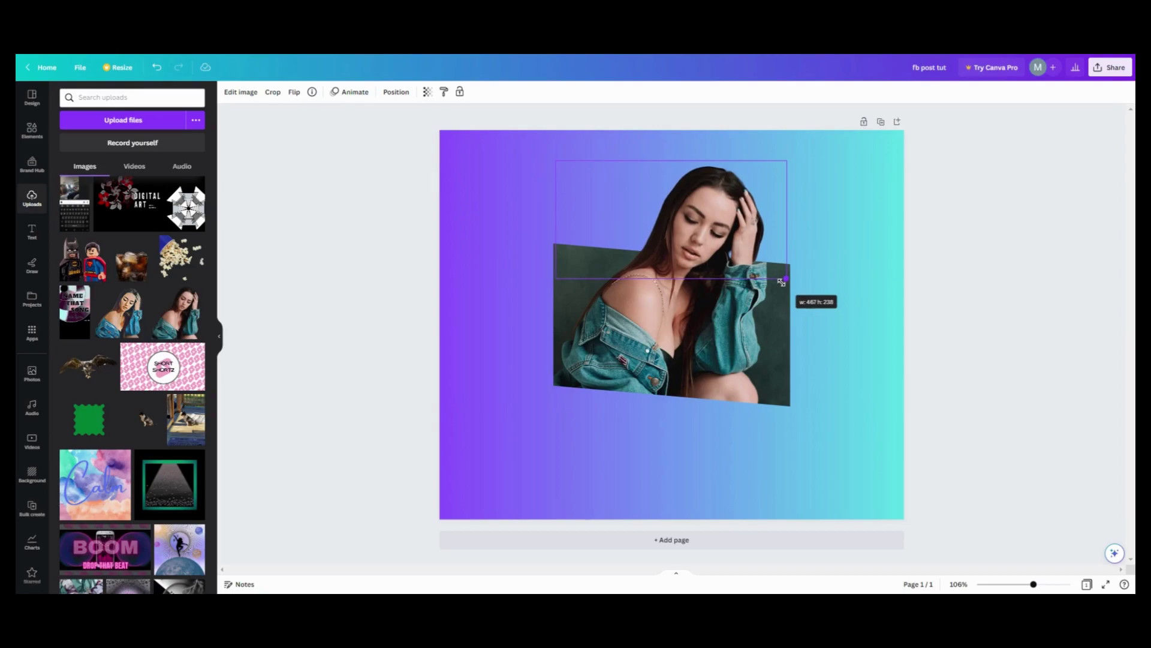
drag(782, 282, 785, 281)
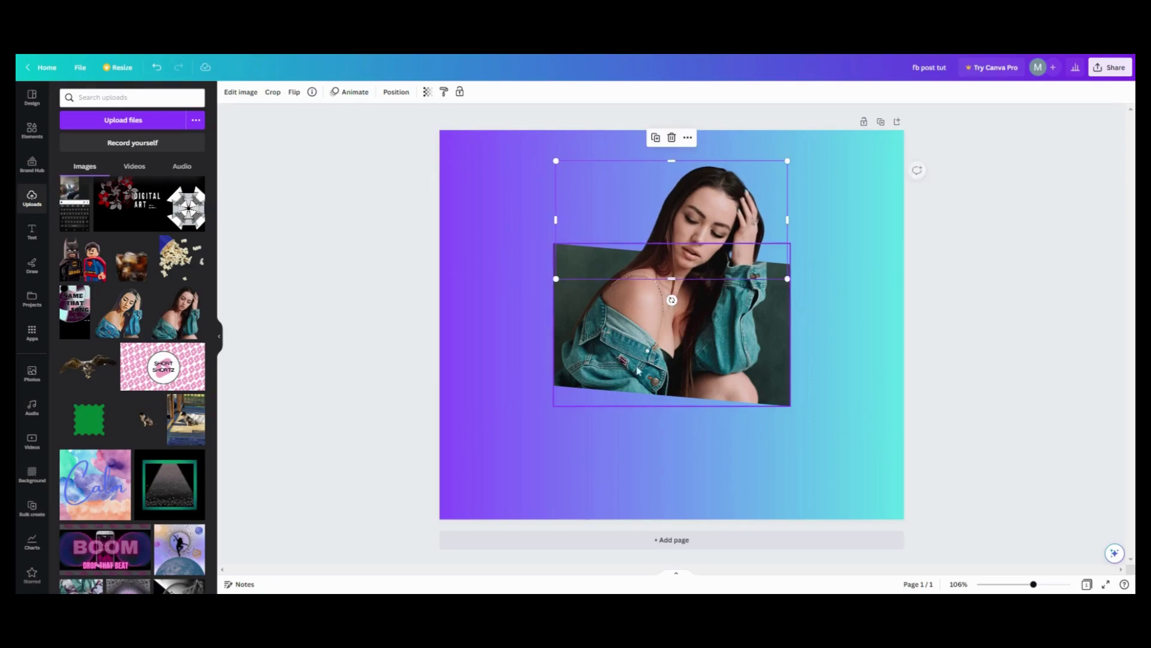
click(514, 454)
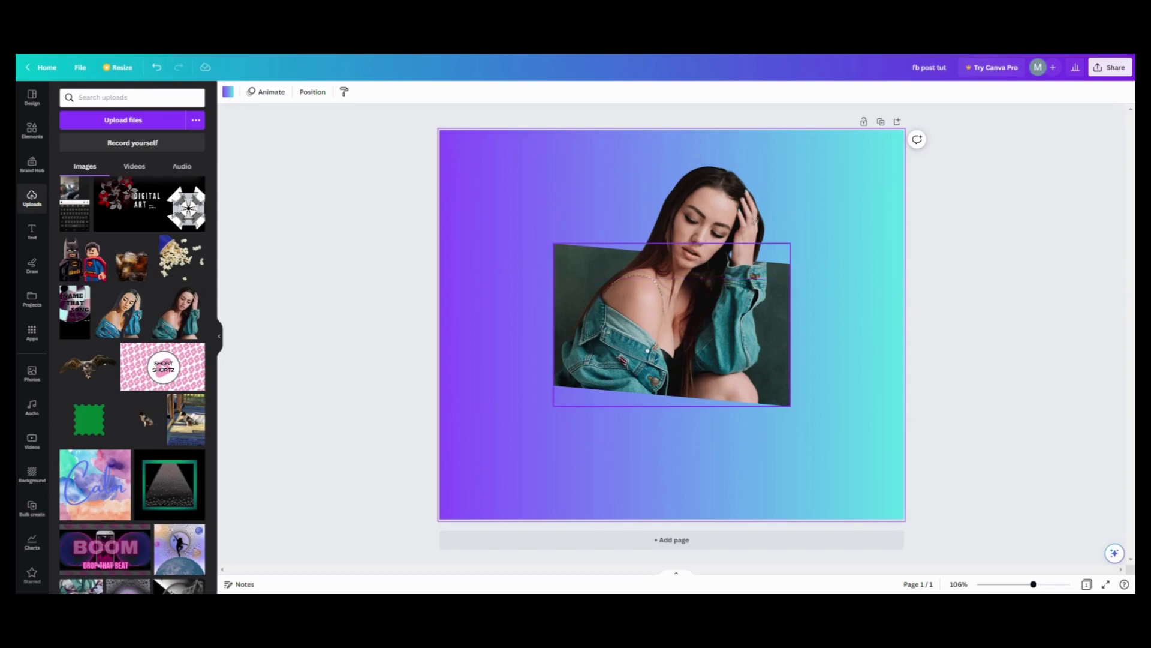
Move the woman's cutout off the framed photo towards the page's upper-left corner.
drag(717, 223, 584, 199)
click(698, 287)
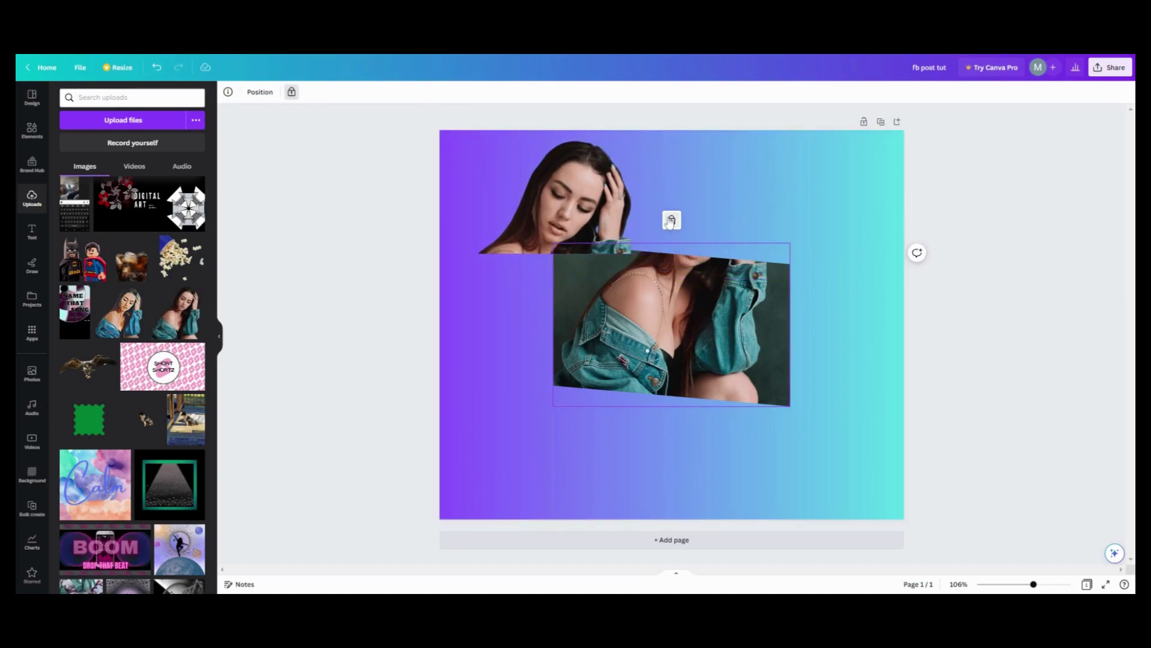
click(840, 348)
drag(567, 232, 580, 176)
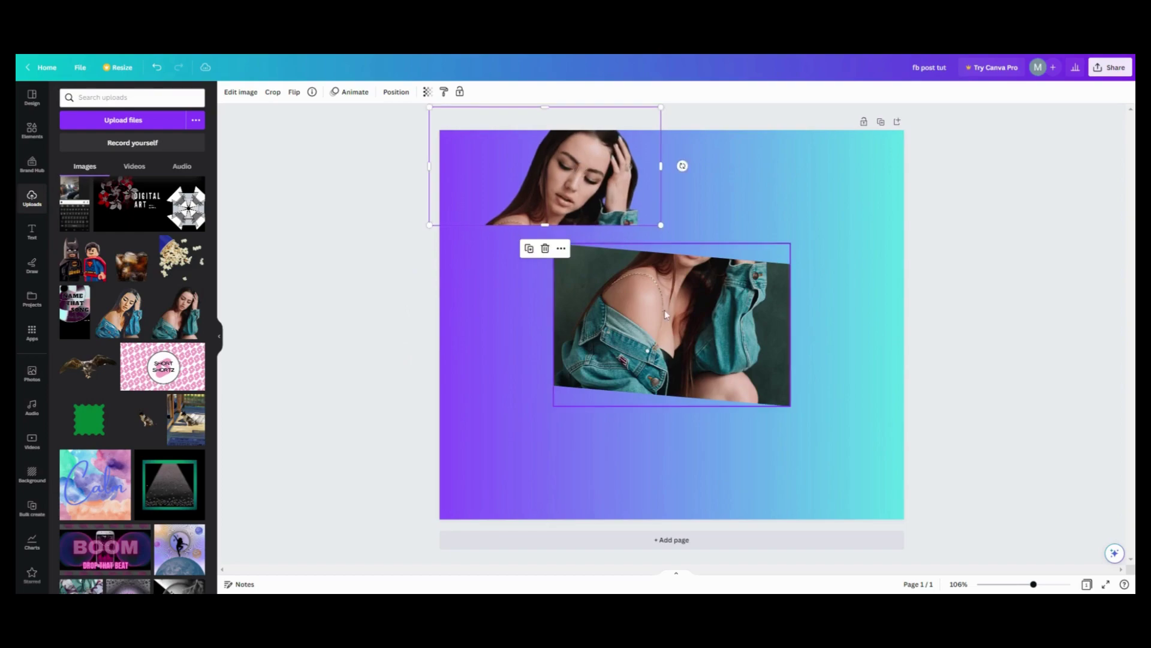
Lock the slanted photo frame in its current position.
click(680, 316)
click(688, 220)
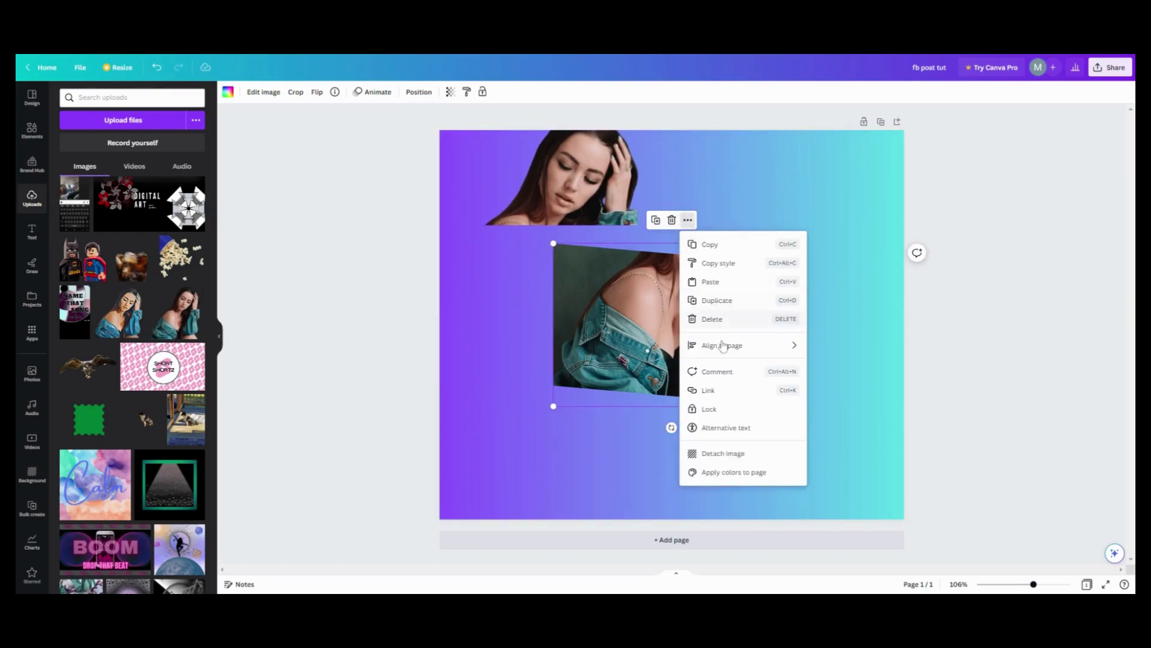
click(727, 408)
Place the woman's cutout back over the framed photo, adjust its size and alignment, and deselect it.
drag(654, 213, 707, 237)
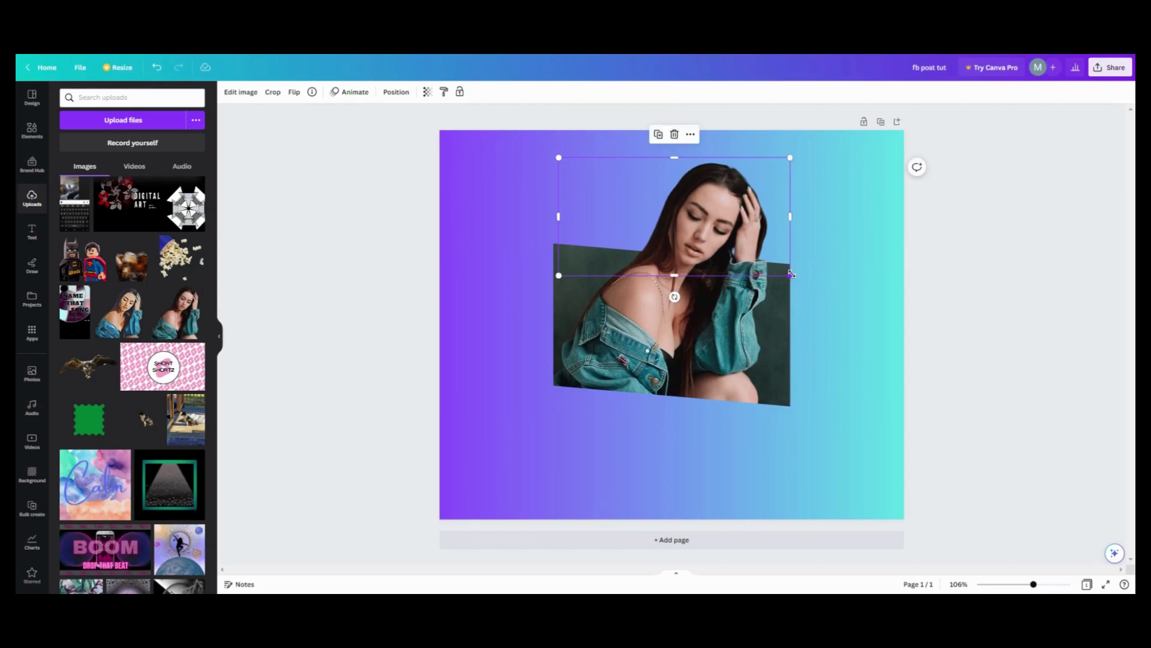
drag(790, 274, 789, 274)
key(Escape)
click(742, 275)
key(Escape)
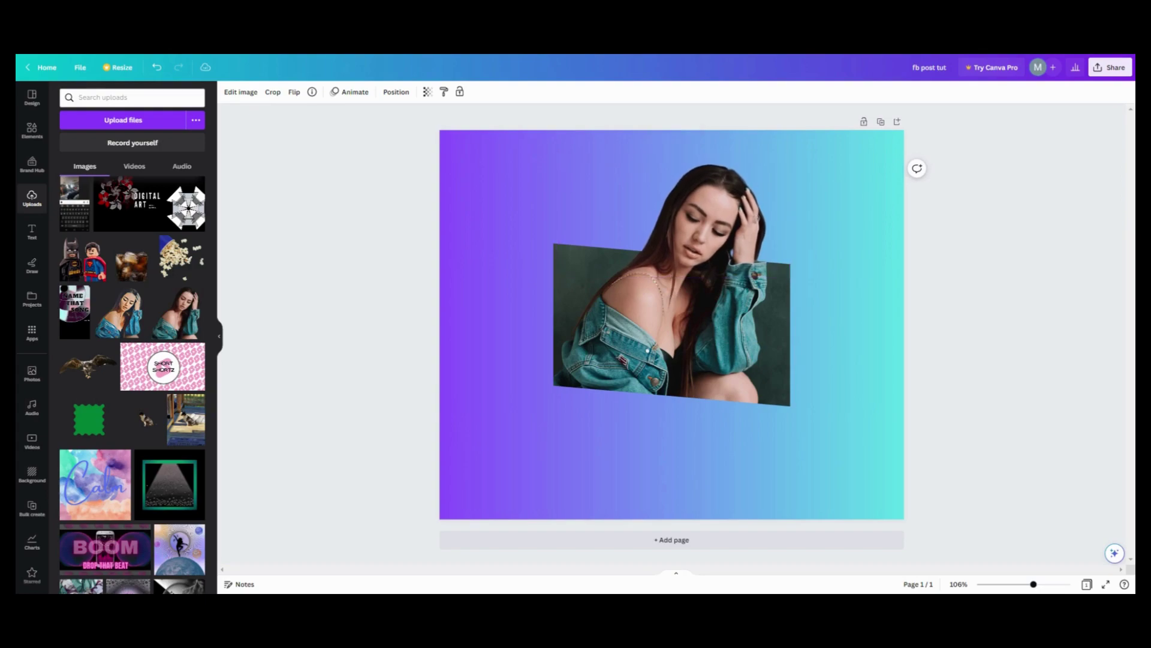
click(742, 274)
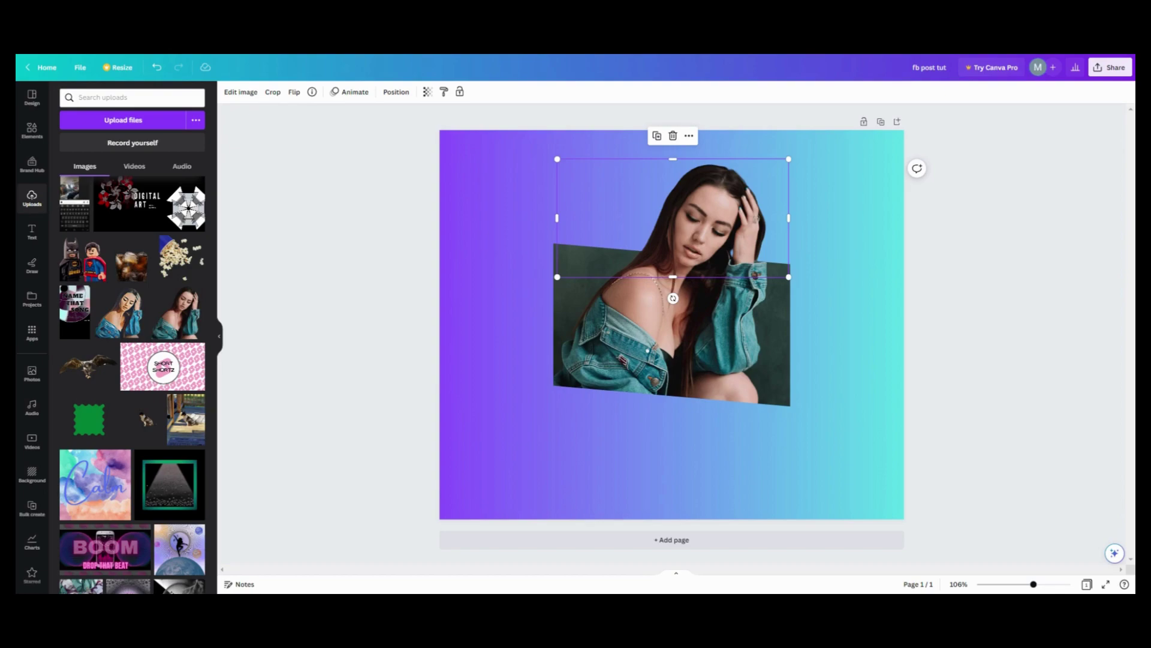
key(Escape)
click(459, 483)
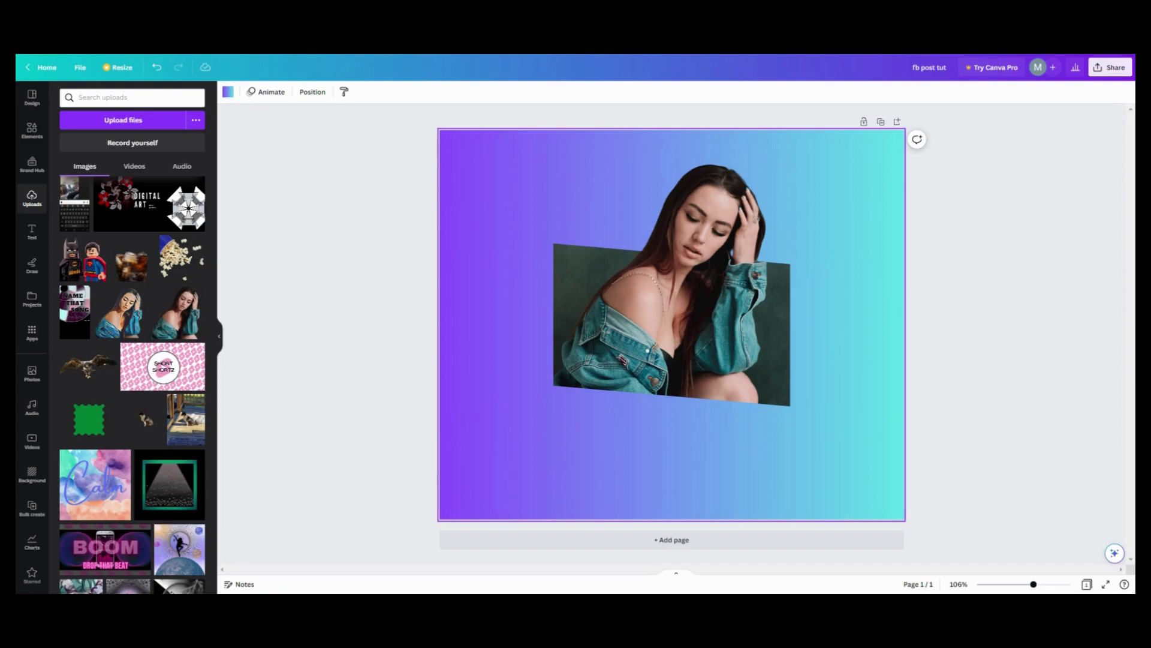
Add a second blank page and insert the uploaded black PLEASE LIKE text image on it.
click(220, 339)
click(32, 197)
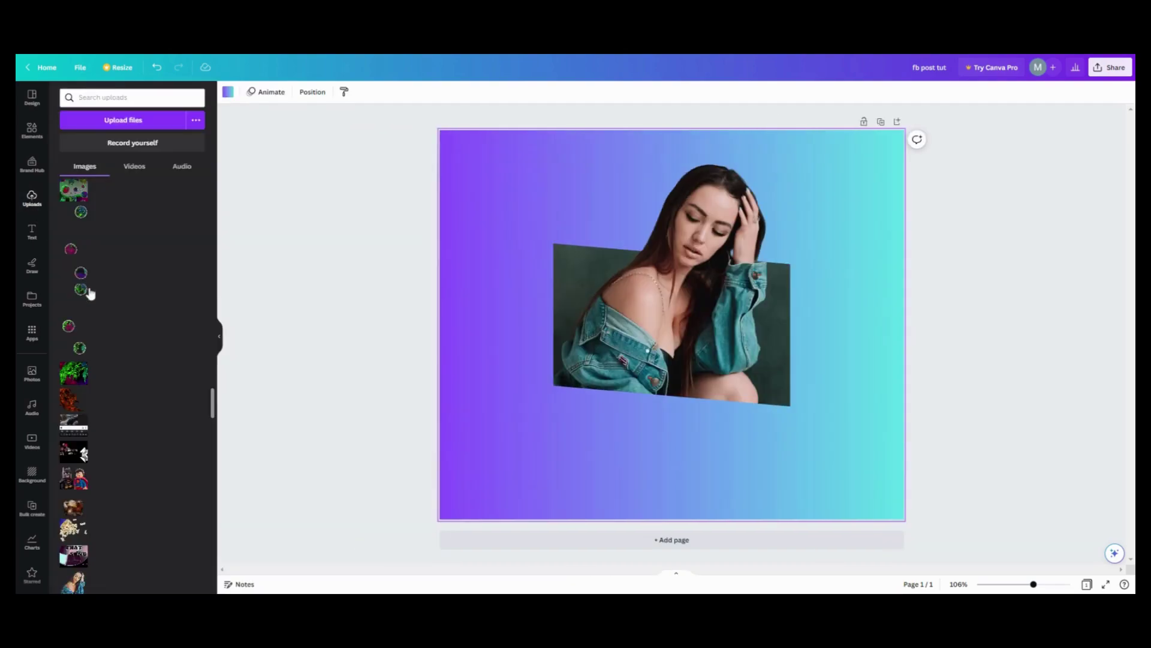
click(581, 543)
scroll(131, 416, down, 10)
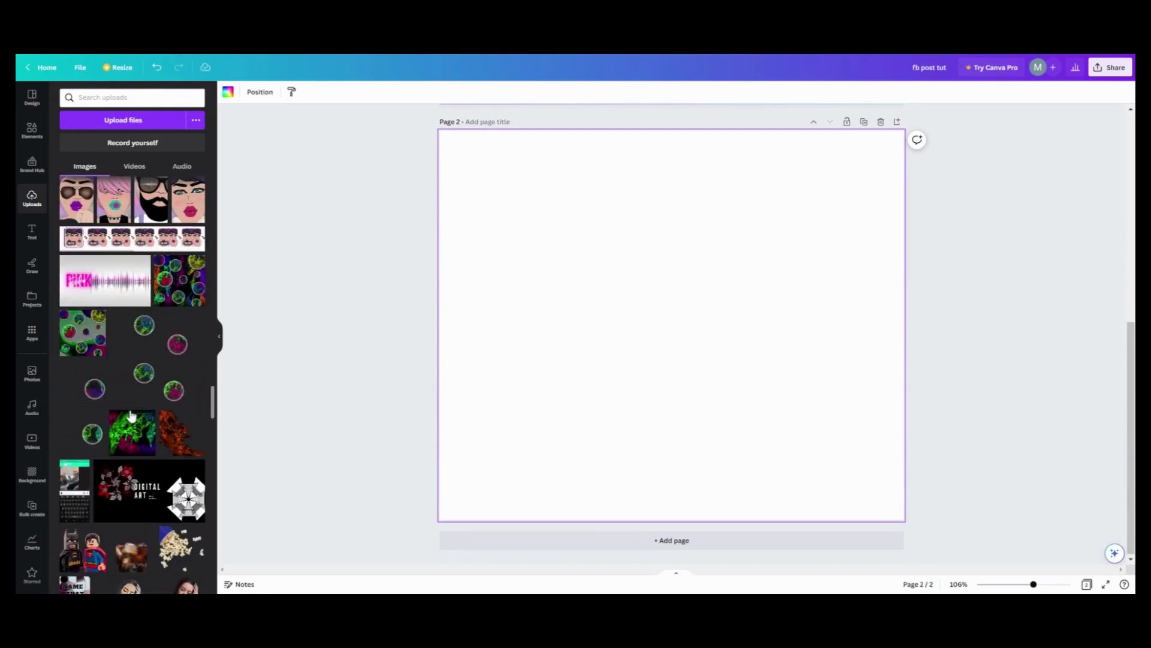
scroll(131, 417, up, 15)
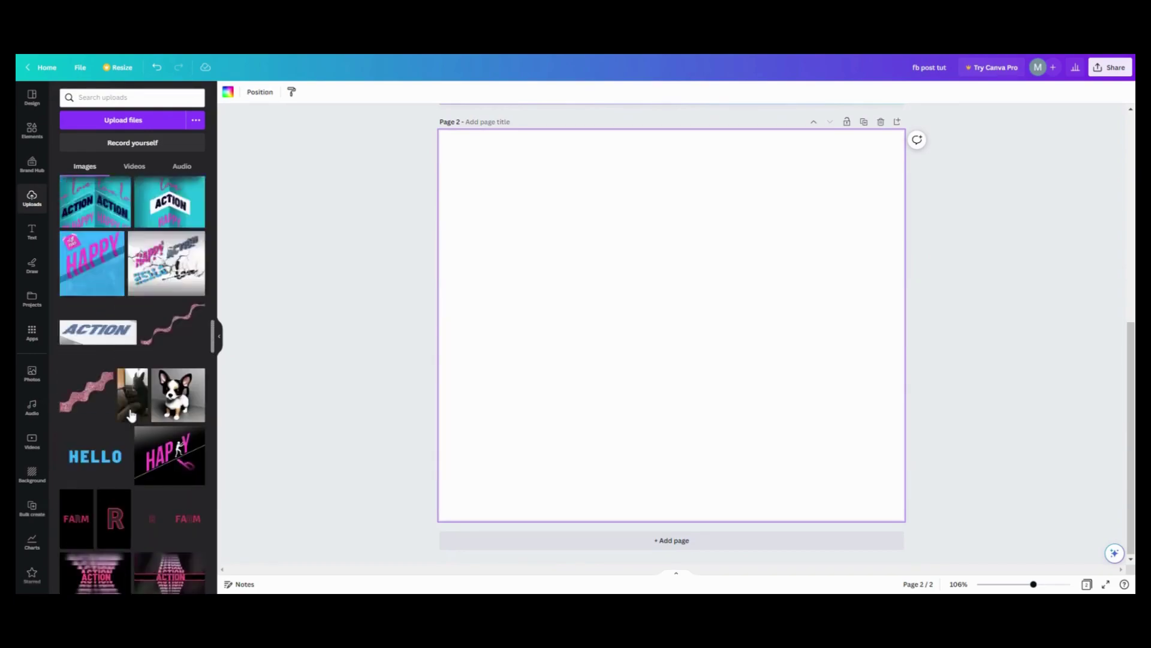
scroll(131, 416, up, 4)
scroll(128, 411, down, 2)
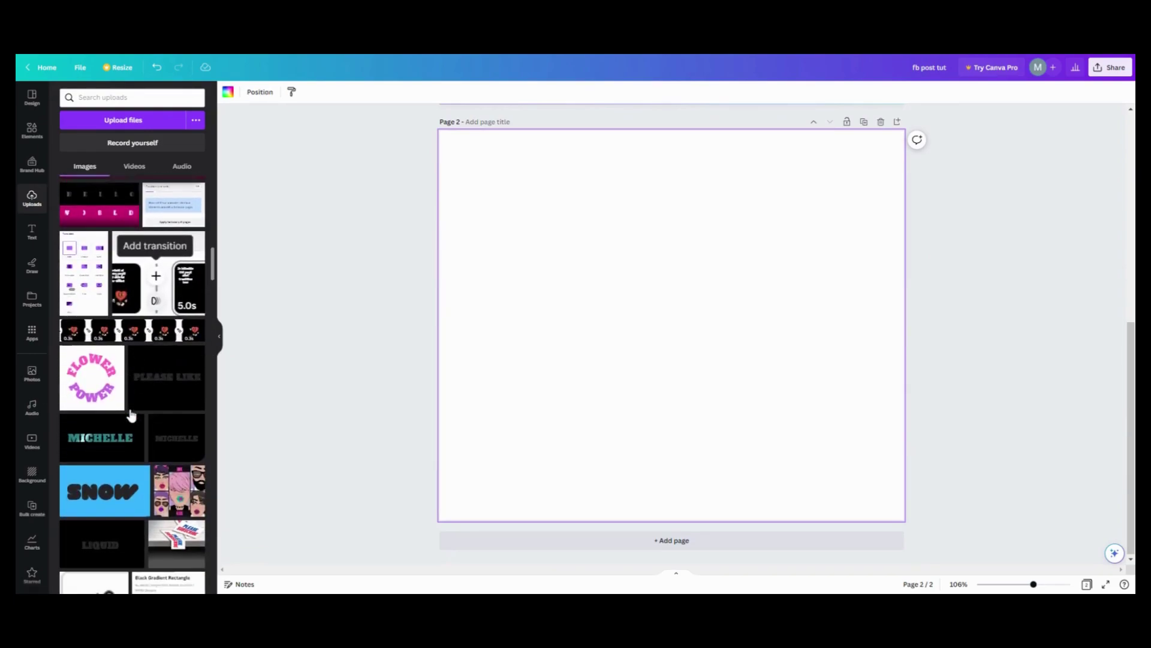
click(158, 378)
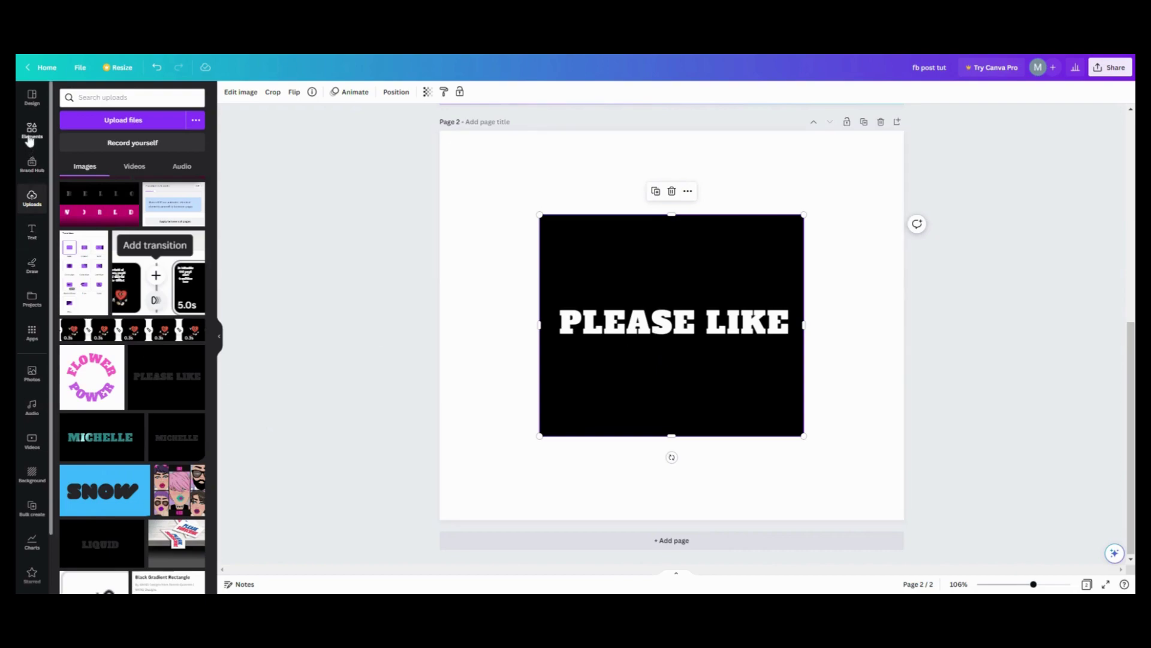
Add the blue fireworks photo from the recently used photos and send it to the back, behind the PLEASE LIKE image.
click(31, 378)
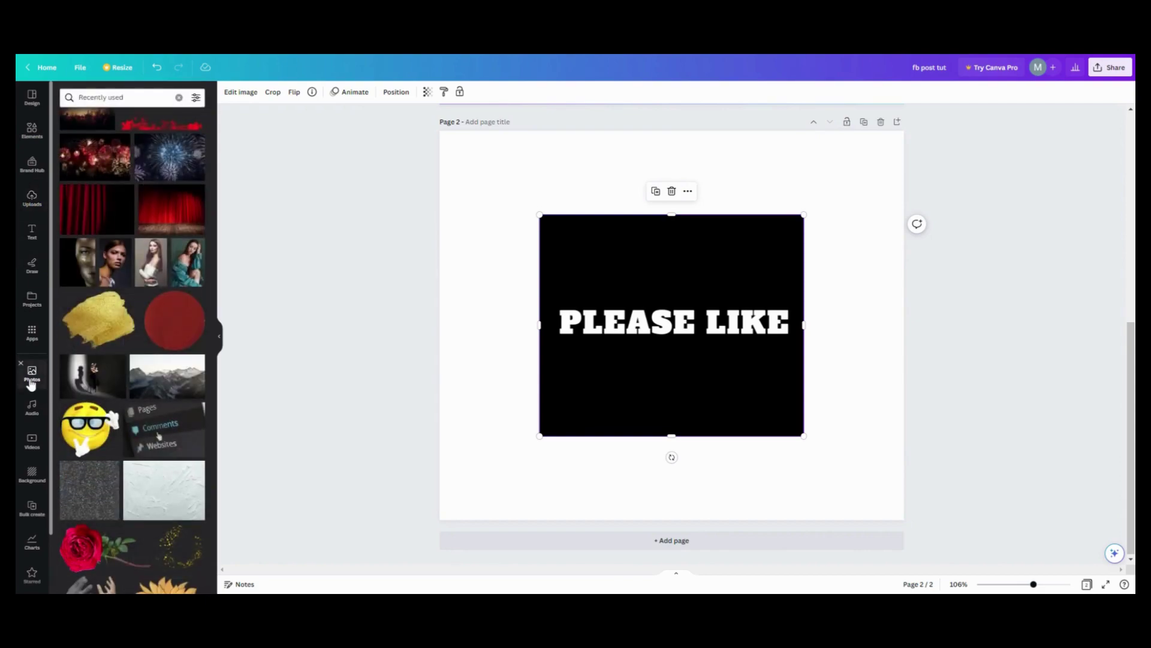
click(151, 175)
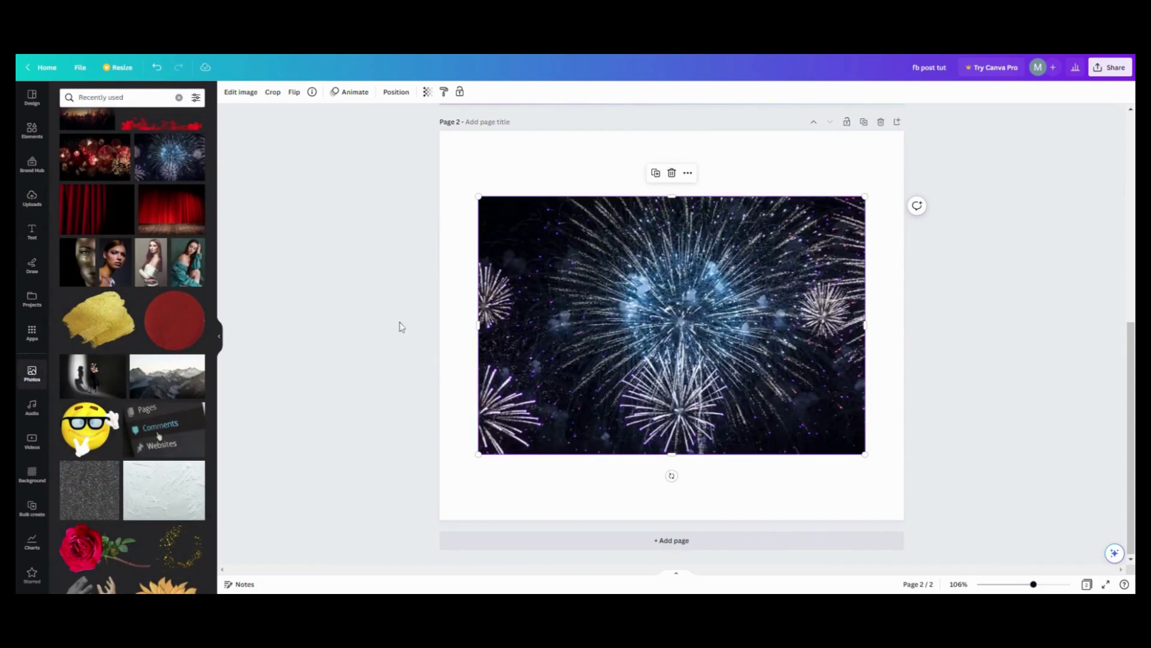
click(688, 173)
mouse_move(728, 300)
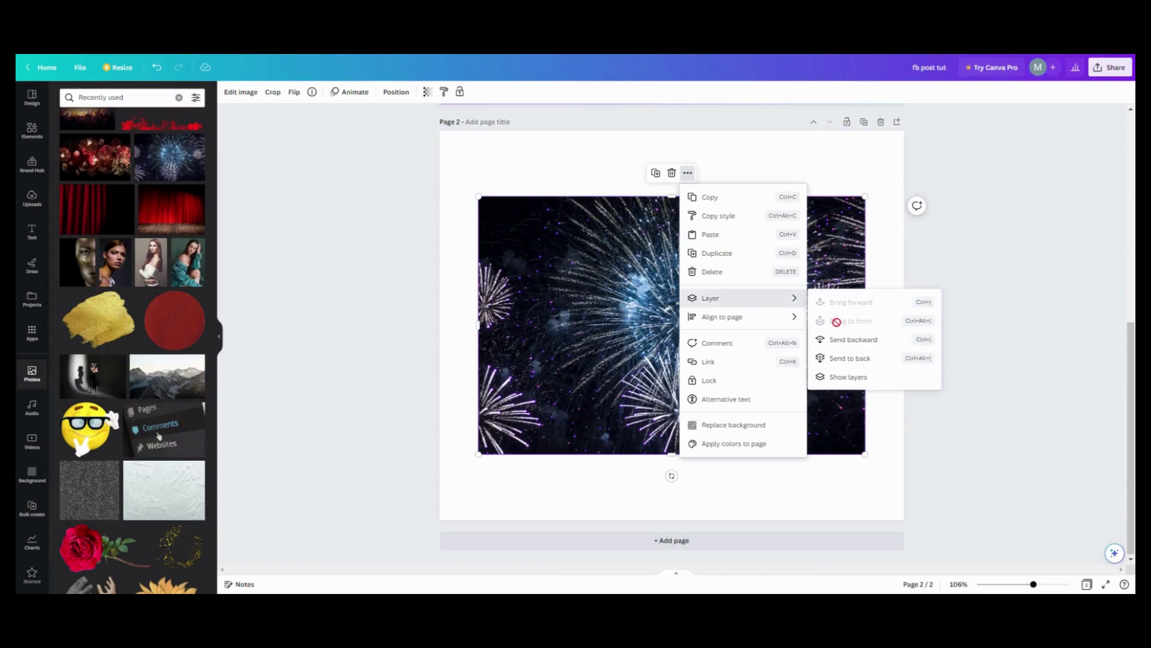
click(850, 359)
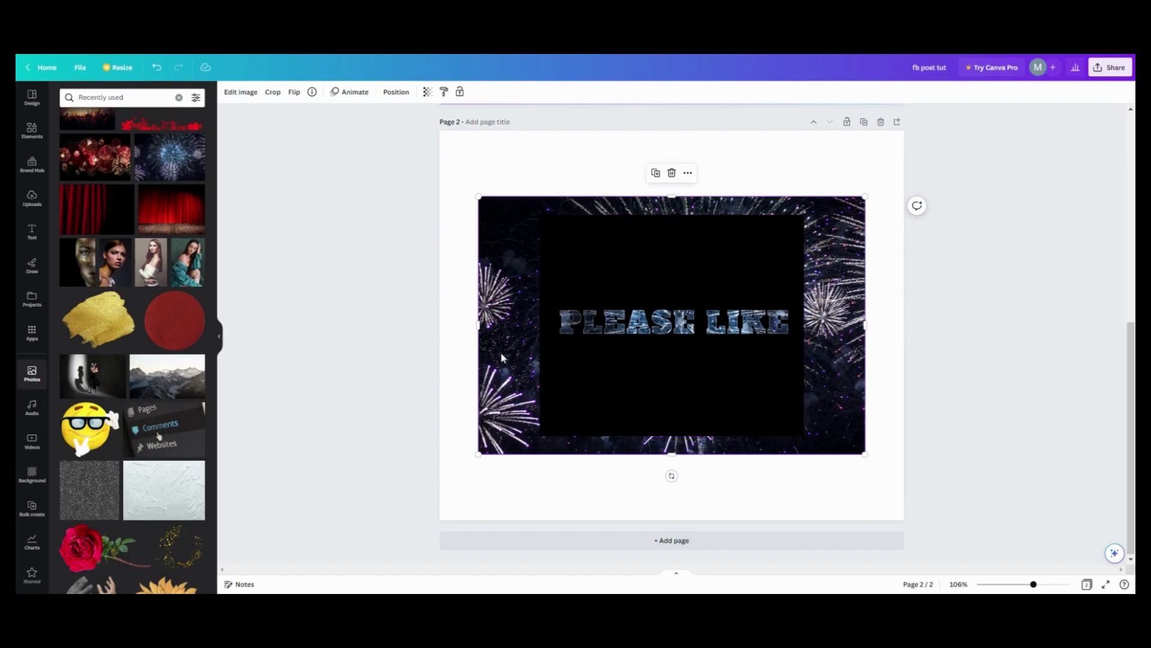
Widen the PLEASE LIKE image on both sides beyond the fireworks photo's edges and centre it horizontally on the page.
click(562, 335)
drag(540, 324, 463, 318)
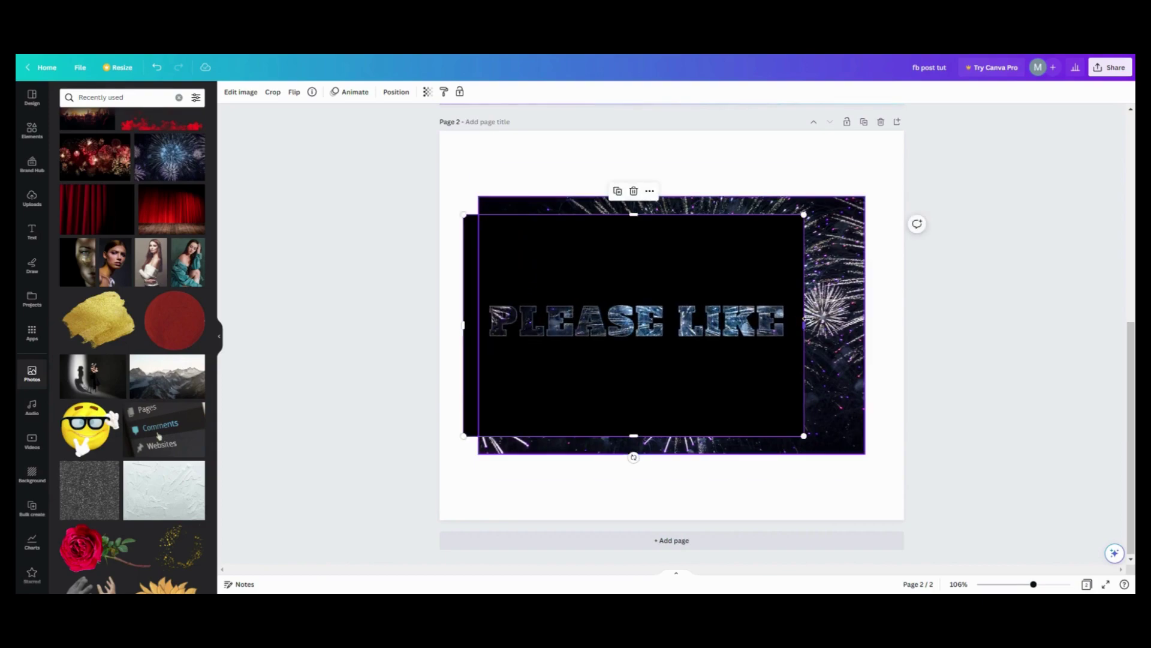
drag(804, 324, 905, 326)
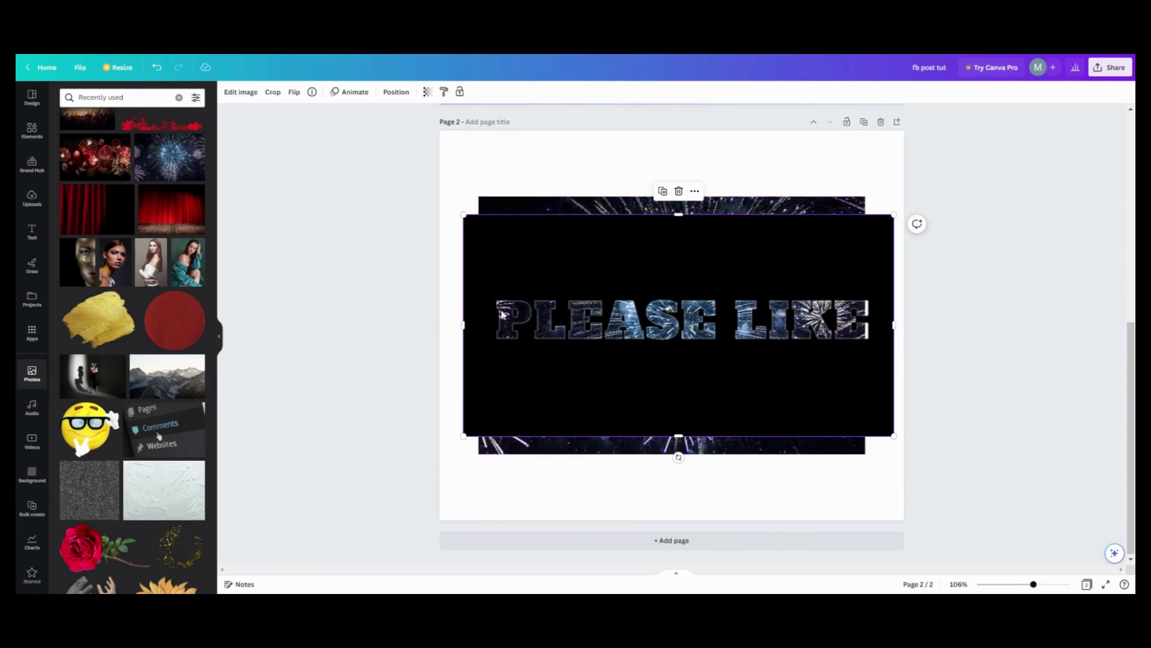
drag(828, 378, 821, 372)
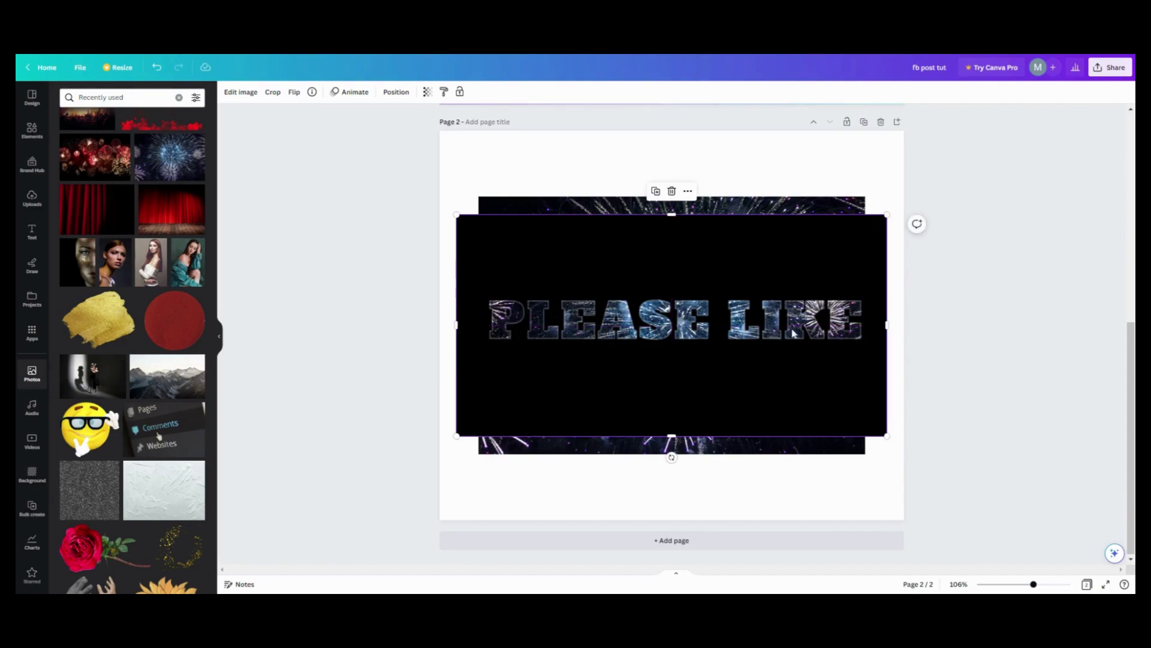